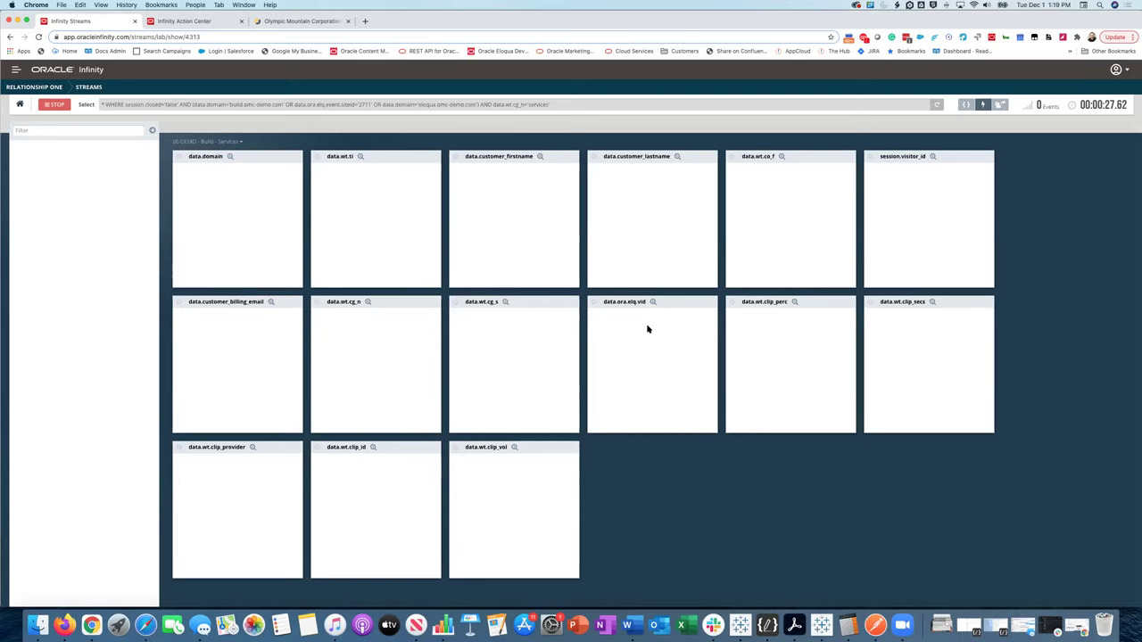
Step: Switch to the desktop showing the Eloqua Viewed Services Content campaign canvas
{"action": "key", "text": "ctrl+Right"}
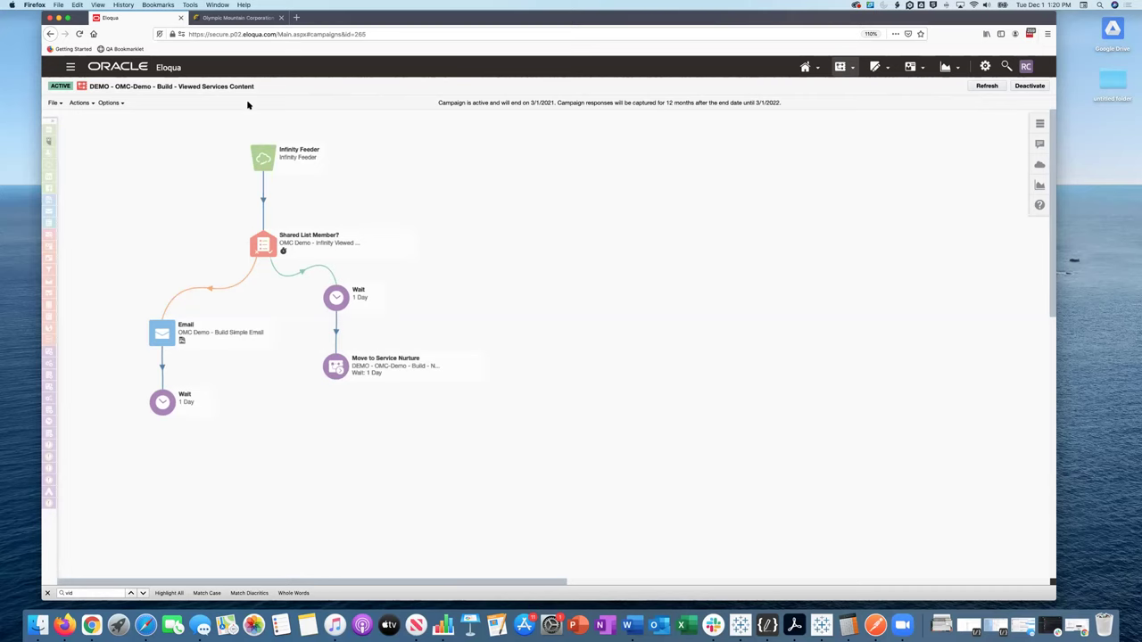
Step: Bring up the Olympic Mountain Corporation demo site tab in Firefox
{"action": "left_click", "coordinate": [204, 20]}
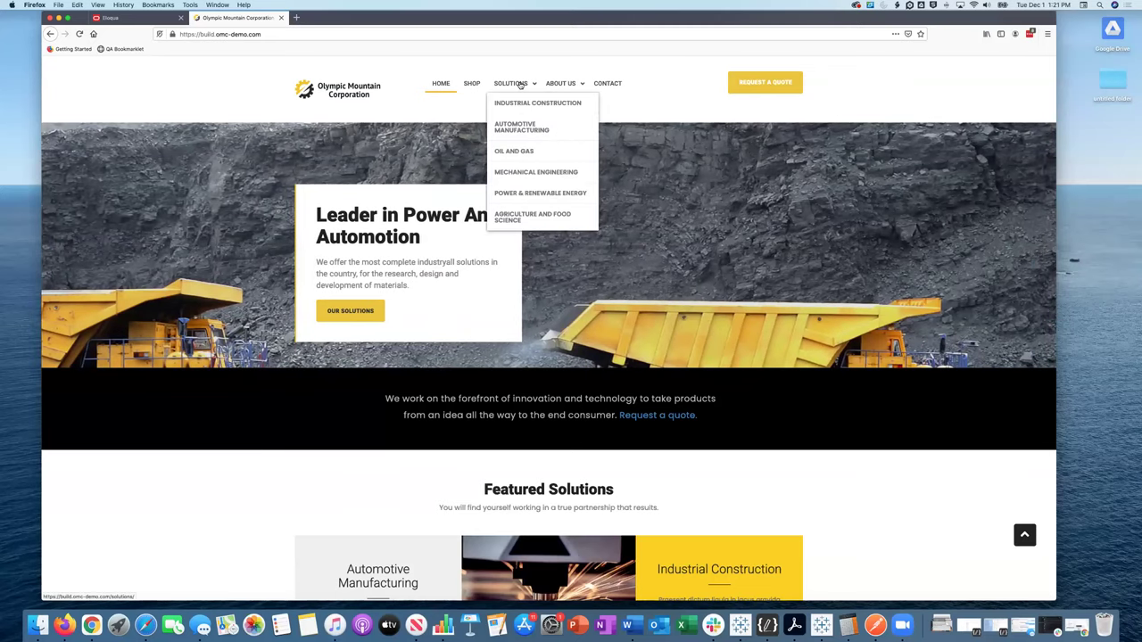
Step: Reload the home page, visit Industrial Construction and Automotive Manufacturing, then check the stream's events
{"action": "left_click", "coordinate": [442, 88]}
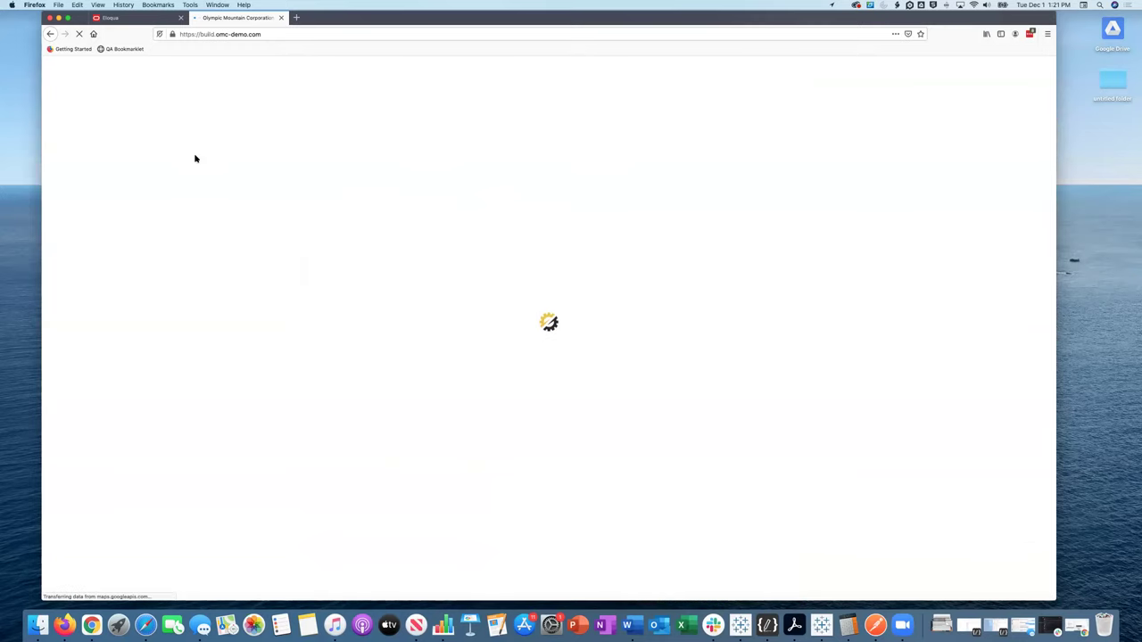
{"action": "key", "text": "super+Tab"}
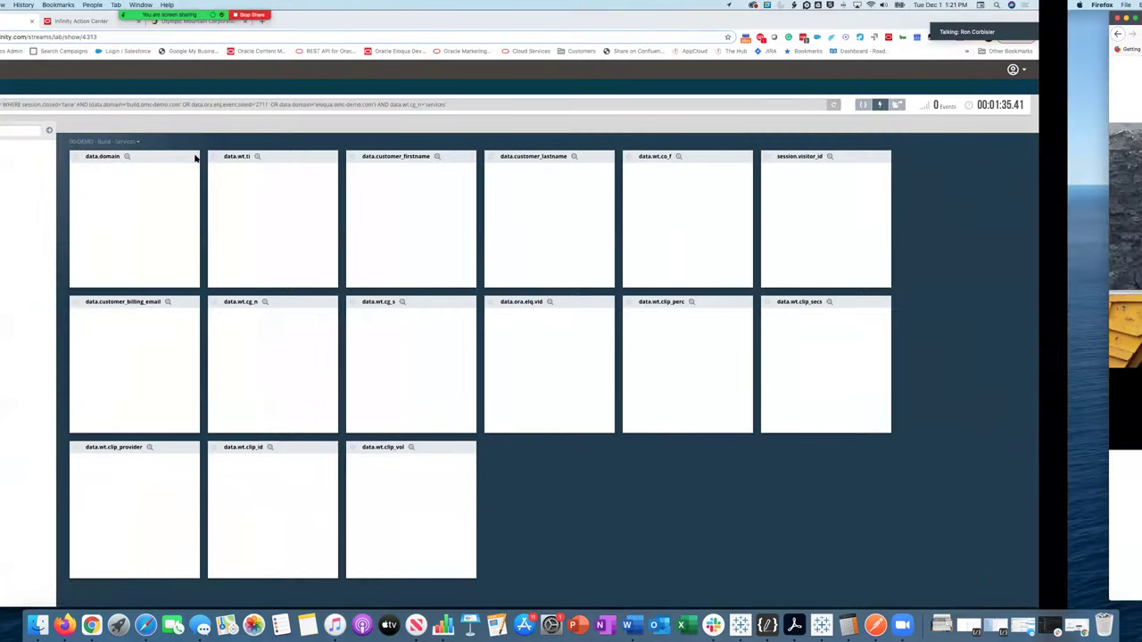
{"action": "key", "text": "super+Tab"}
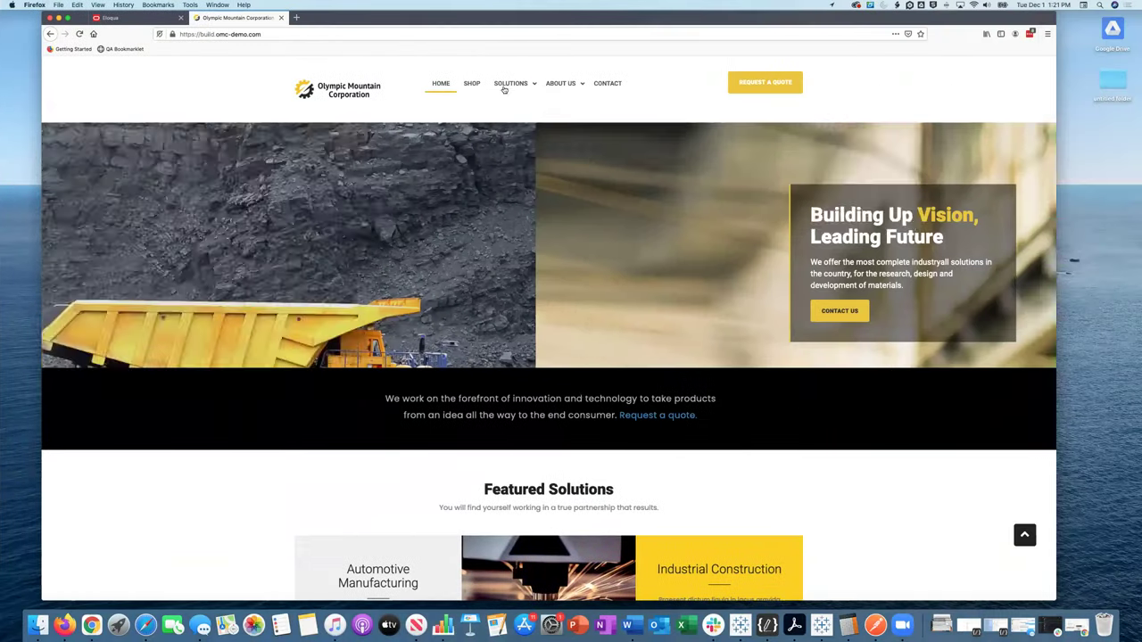
{"action": "mouse_move", "coordinate": [513, 82]}
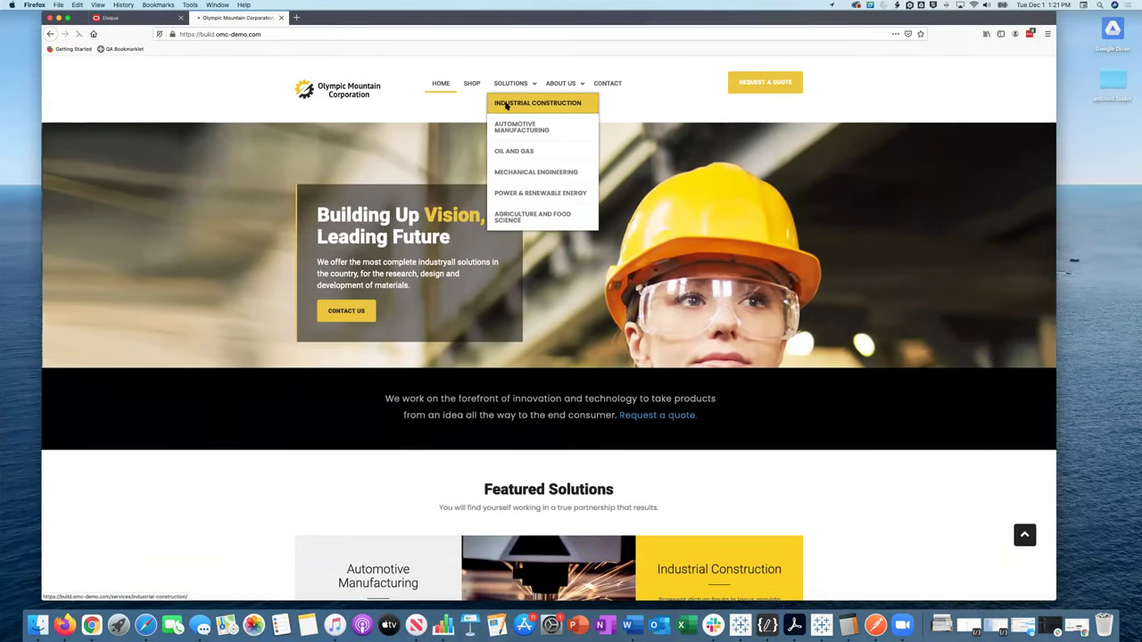
{"action": "left_click", "coordinate": [504, 105]}
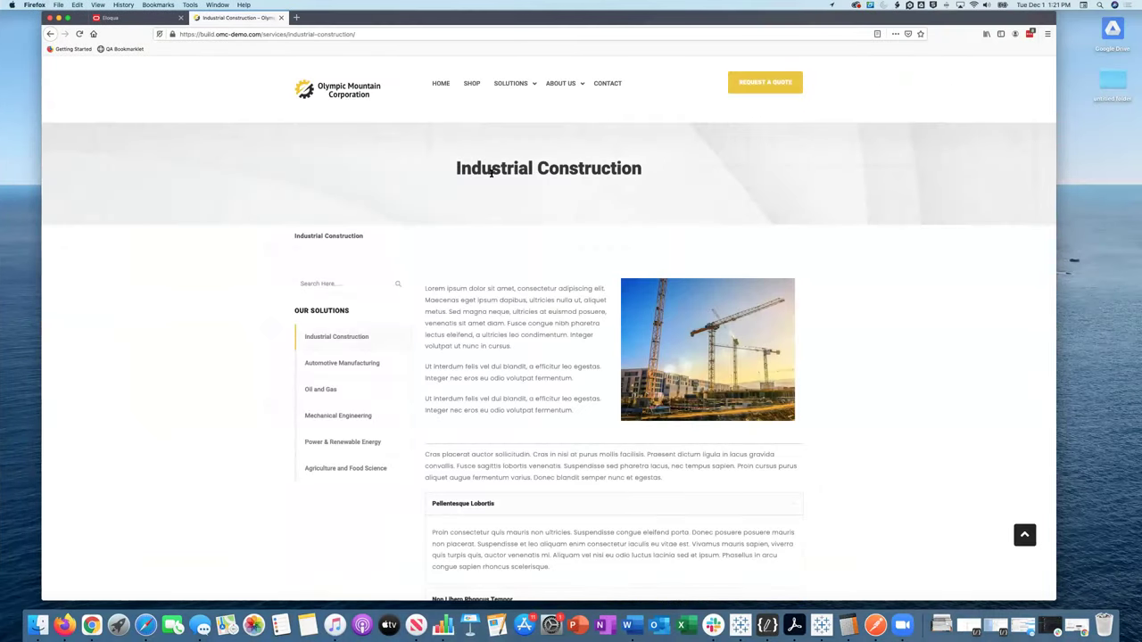
{"action": "left_click", "coordinate": [352, 362]}
{"action": "key", "text": "super+Tab"}
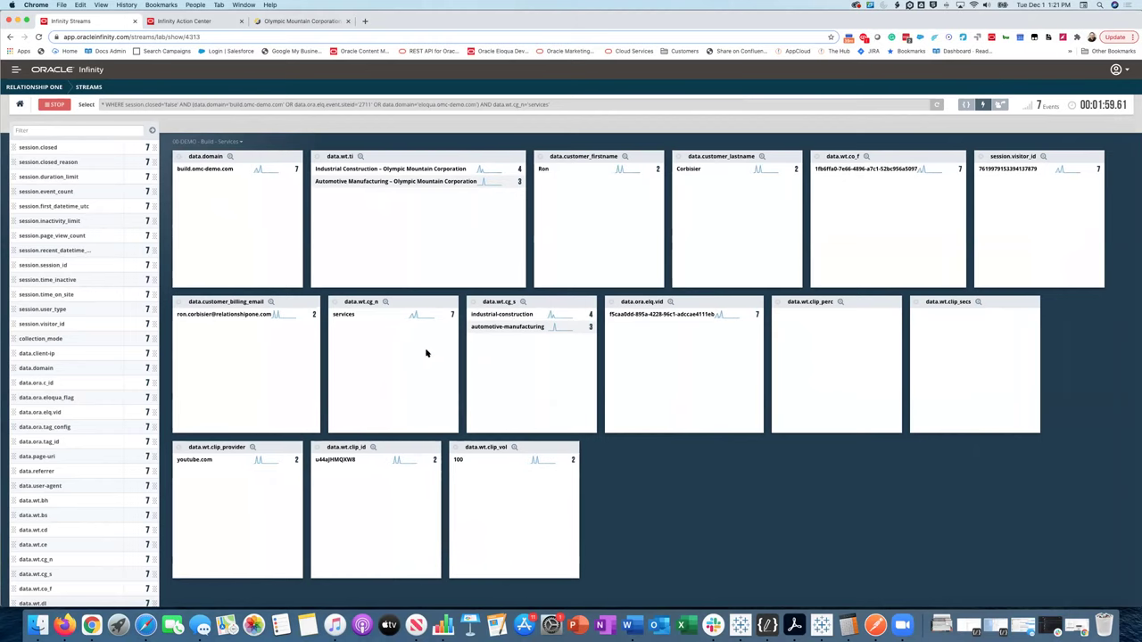
Step: Start the Oracle Infinity video on the Automotive Manufacturing page
{"action": "key", "text": "ctrl+Right"}
{"action": "scroll", "coordinate": [588, 420], "scroll_direction": "down", "scroll_amount": 1}
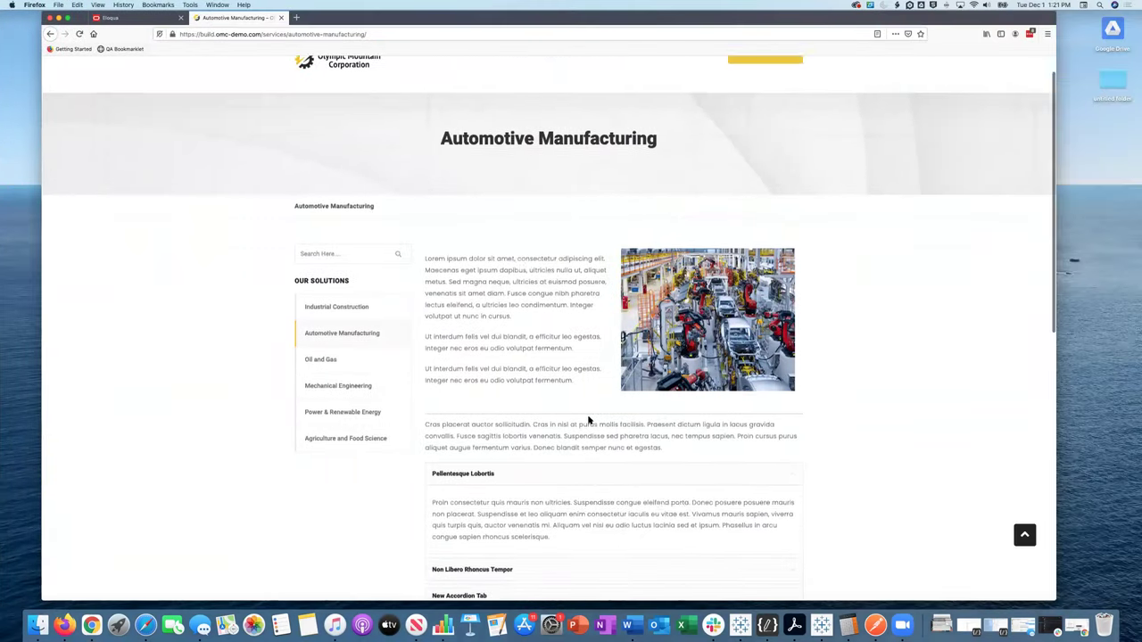
{"action": "scroll", "coordinate": [588, 419], "scroll_direction": "down", "scroll_amount": 5}
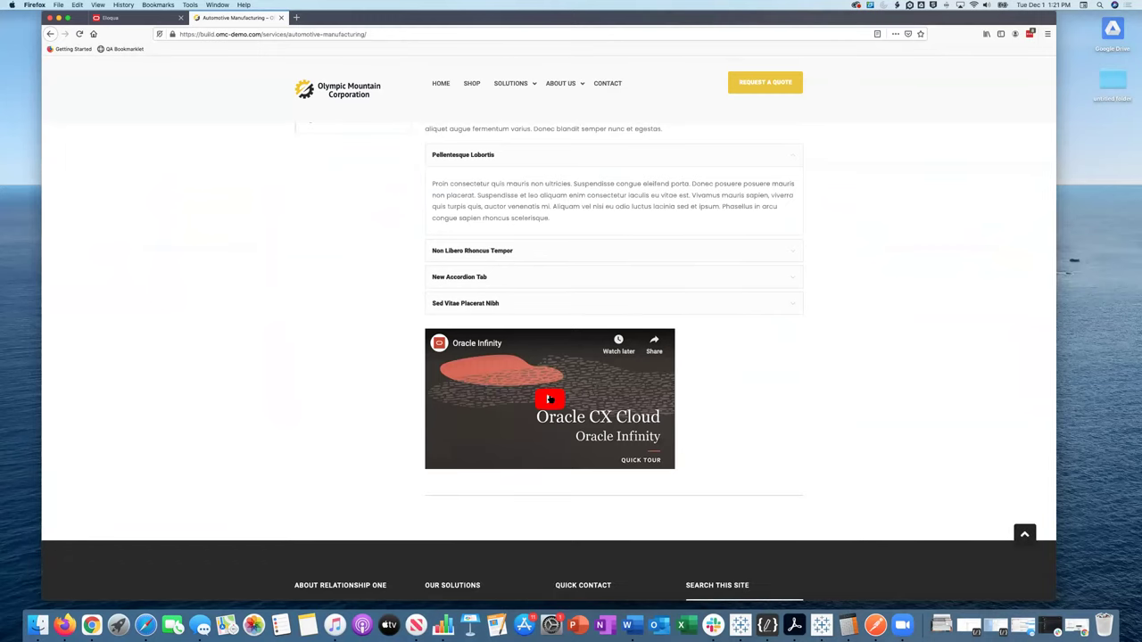
{"action": "left_click", "coordinate": [549, 399]}
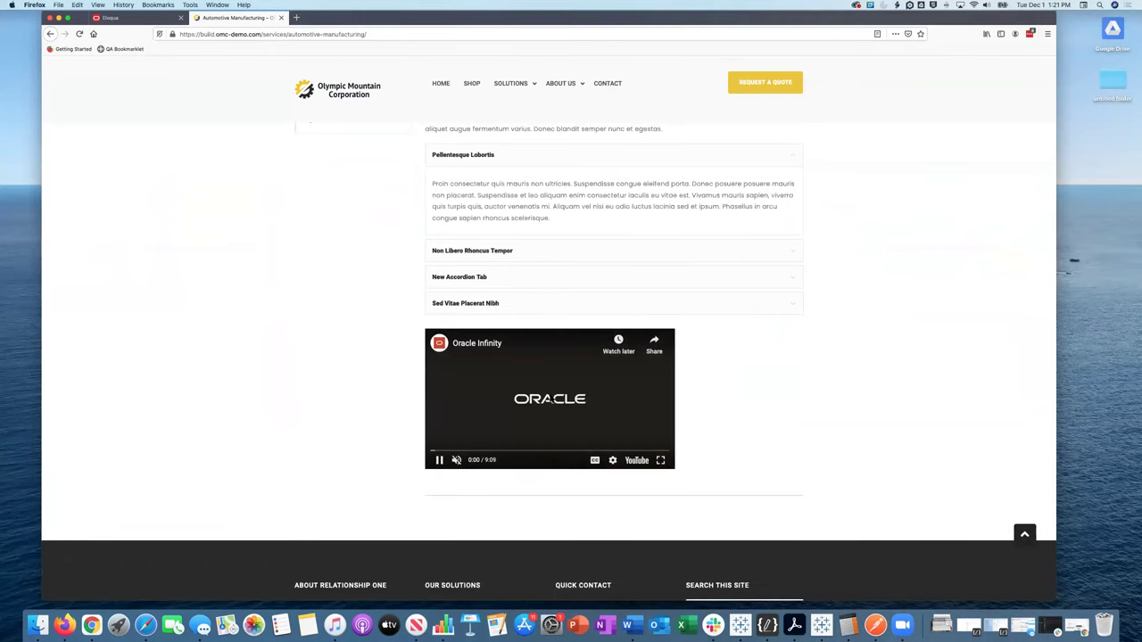
Step: Check the stream, toggle the sound, and skip the video through 4:46 and 8:36 to its end
{"action": "key", "text": "ctrl+Left"}
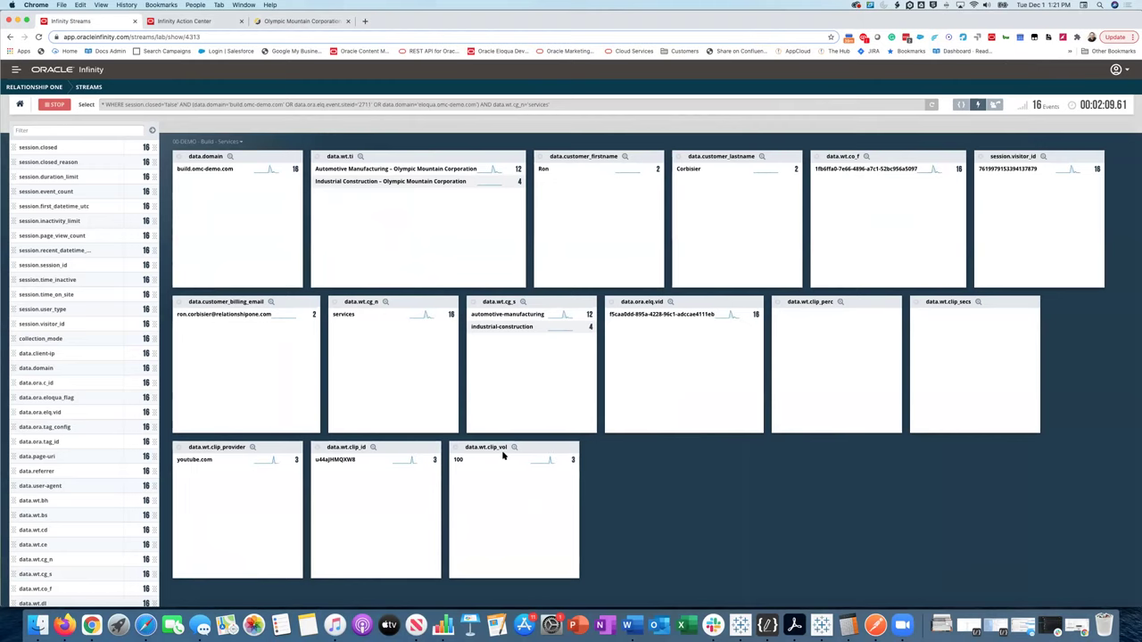
{"action": "key", "text": "ctrl+Right"}
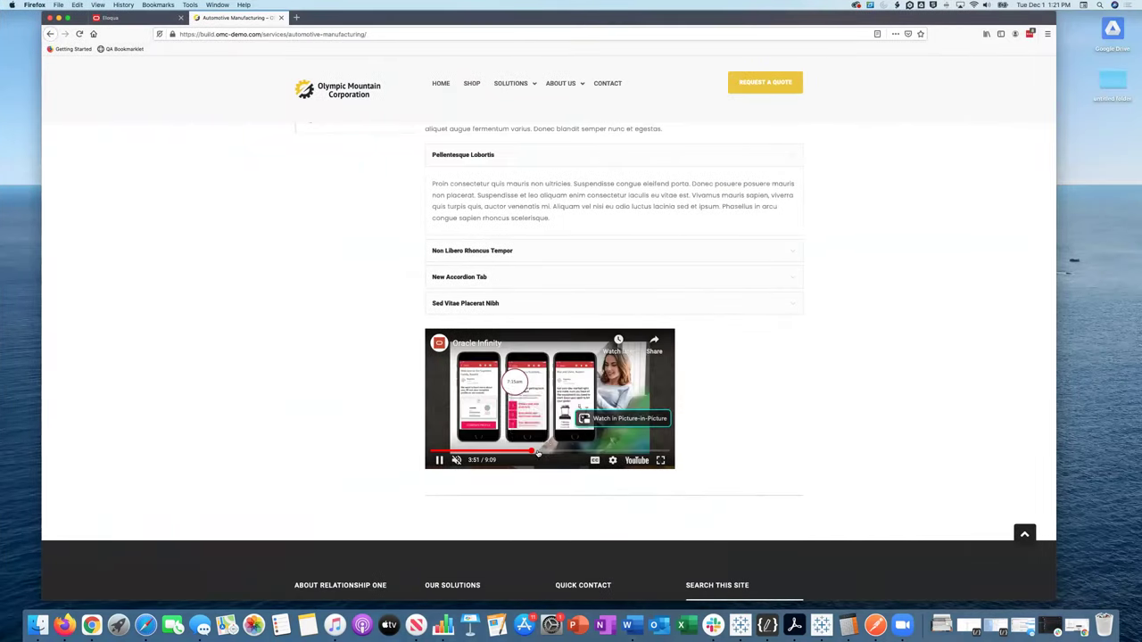
{"action": "left_click", "coordinate": [455, 460]}
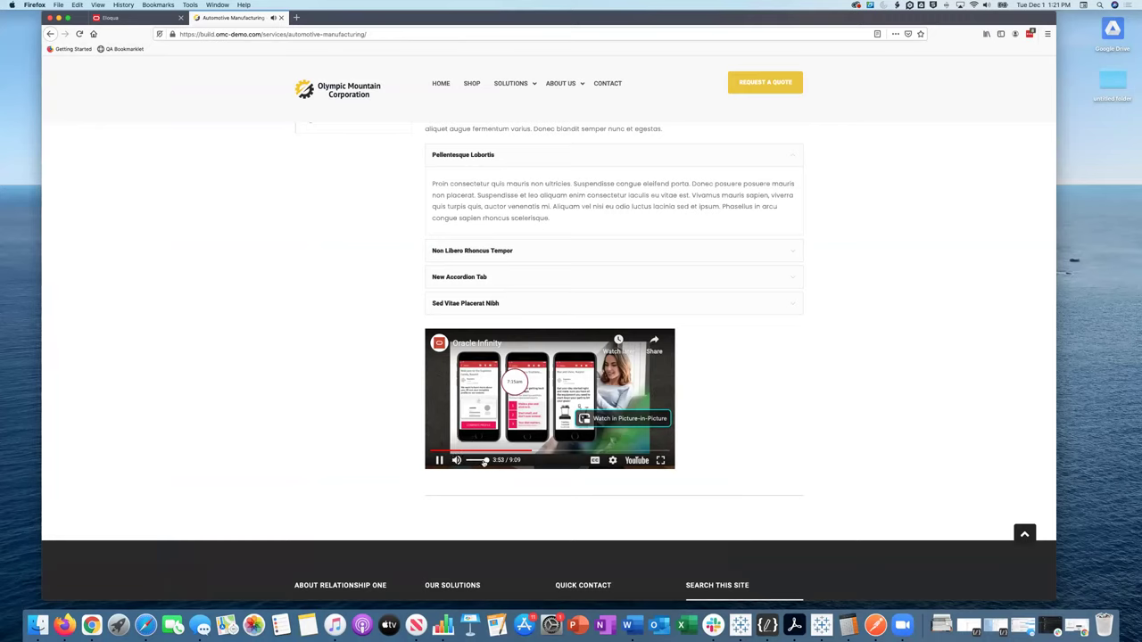
{"action": "left_click", "coordinate": [456, 459]}
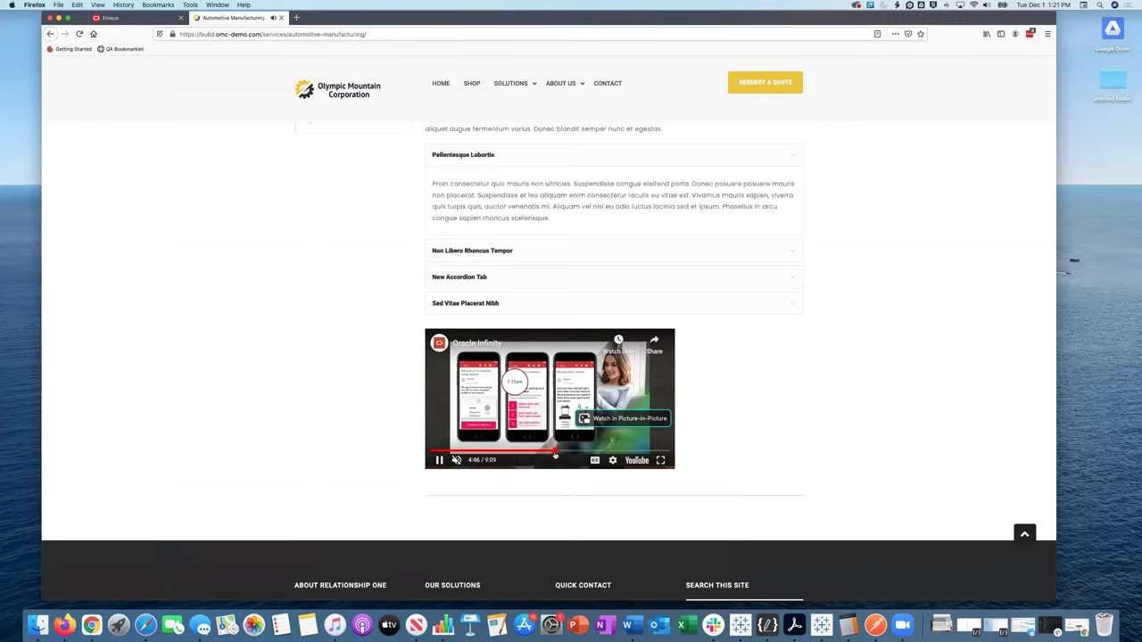
{"action": "left_click", "coordinate": [554, 451]}
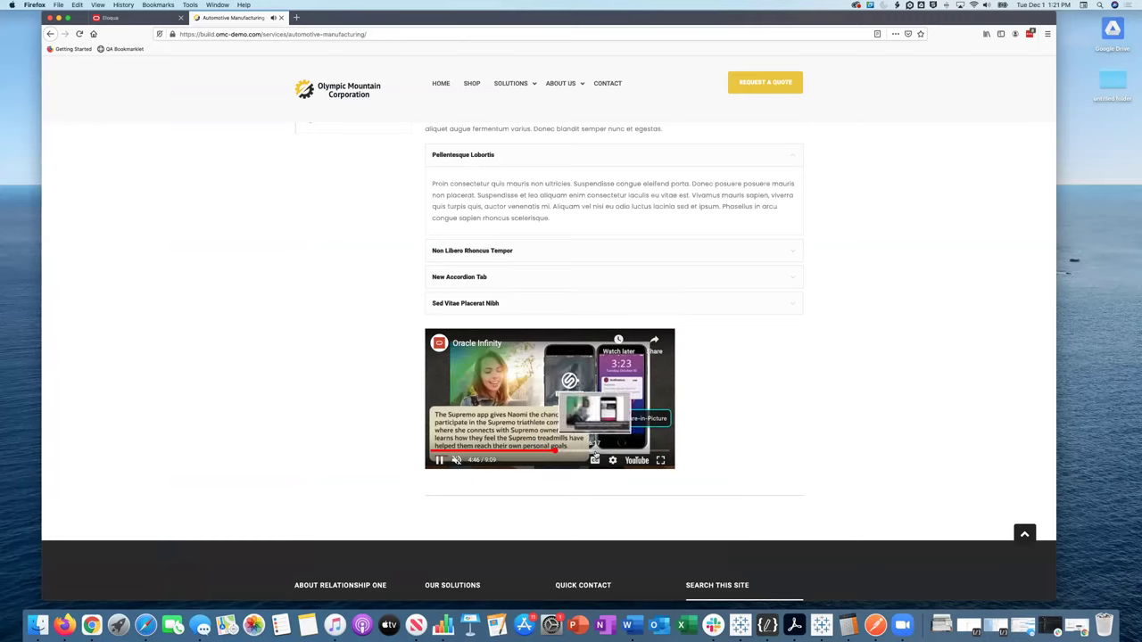
{"action": "left_click", "coordinate": [658, 450]}
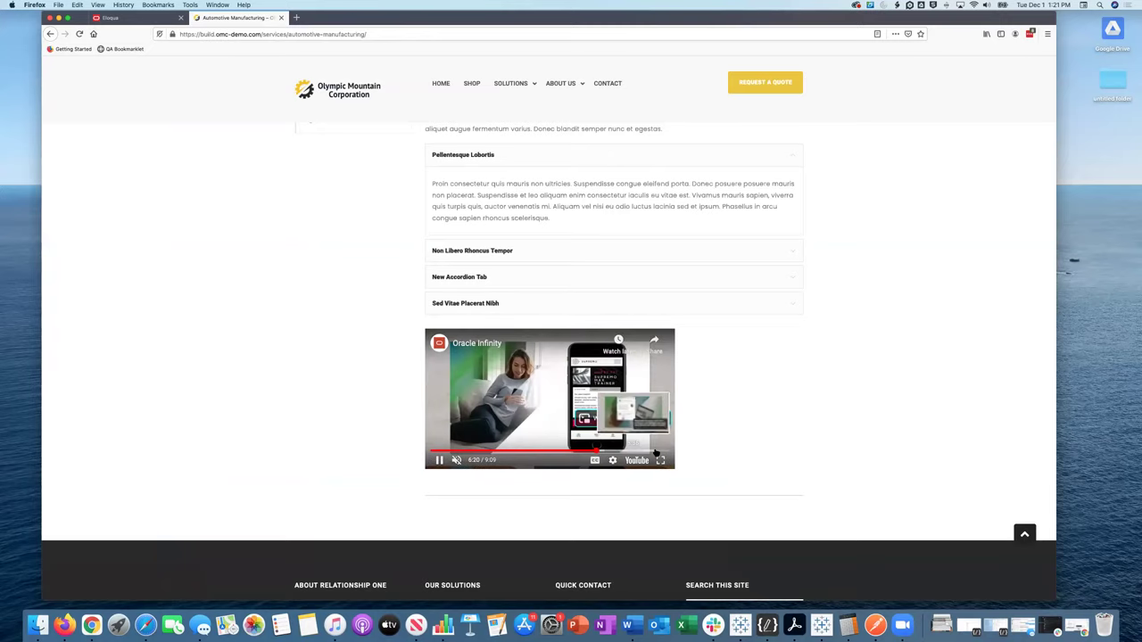
{"action": "left_click", "coordinate": [667, 452]}
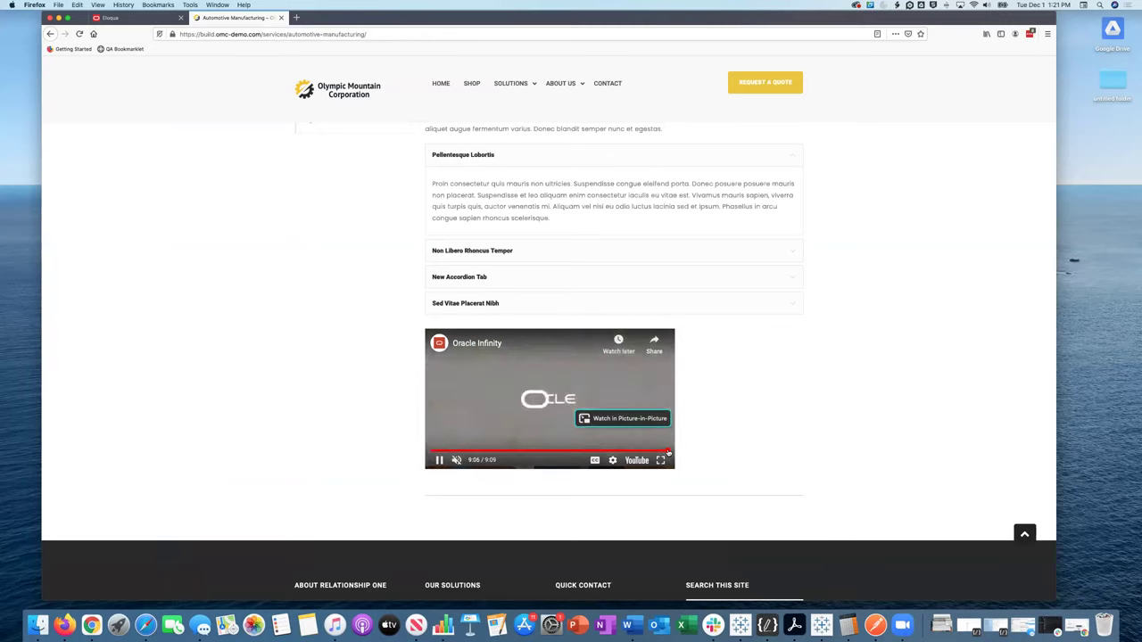
Step: Play the Industrial Construction video through 8:45 to its end, then return to the Eloqua canvas
{"action": "key", "text": "super+Left"}
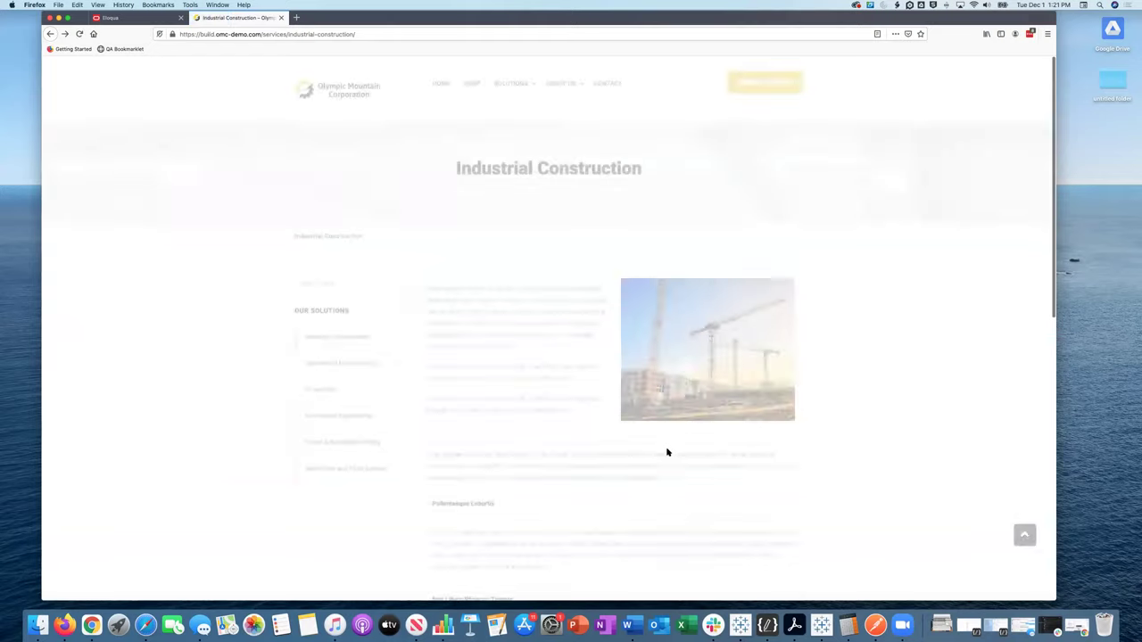
{"action": "key", "text": "ctrl+Left"}
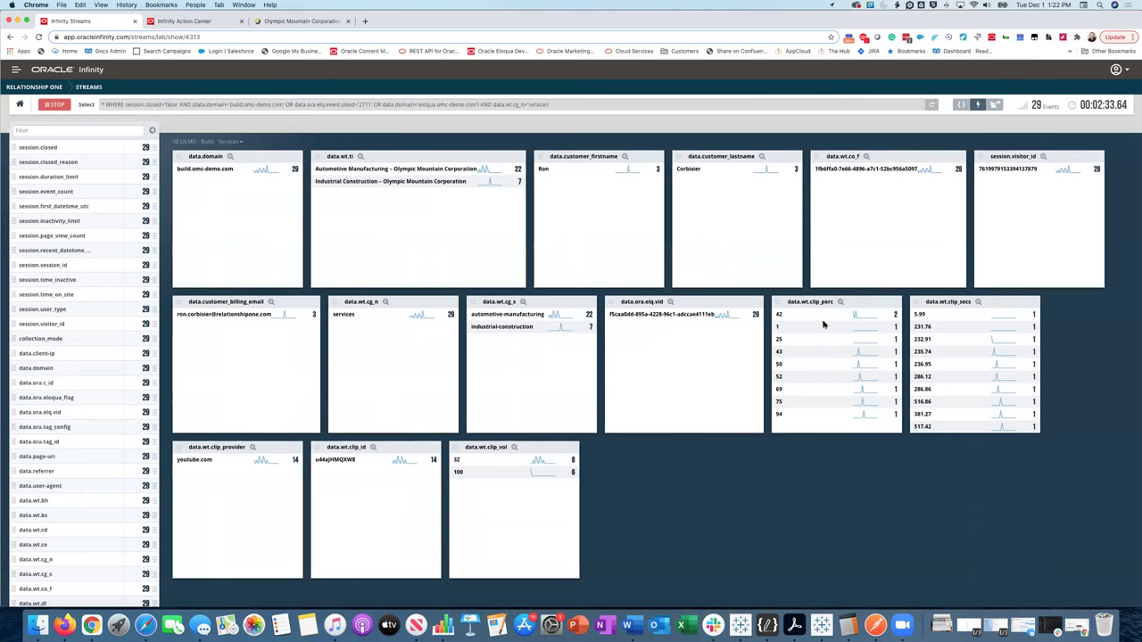
{"action": "key", "text": "ctrl+Right"}
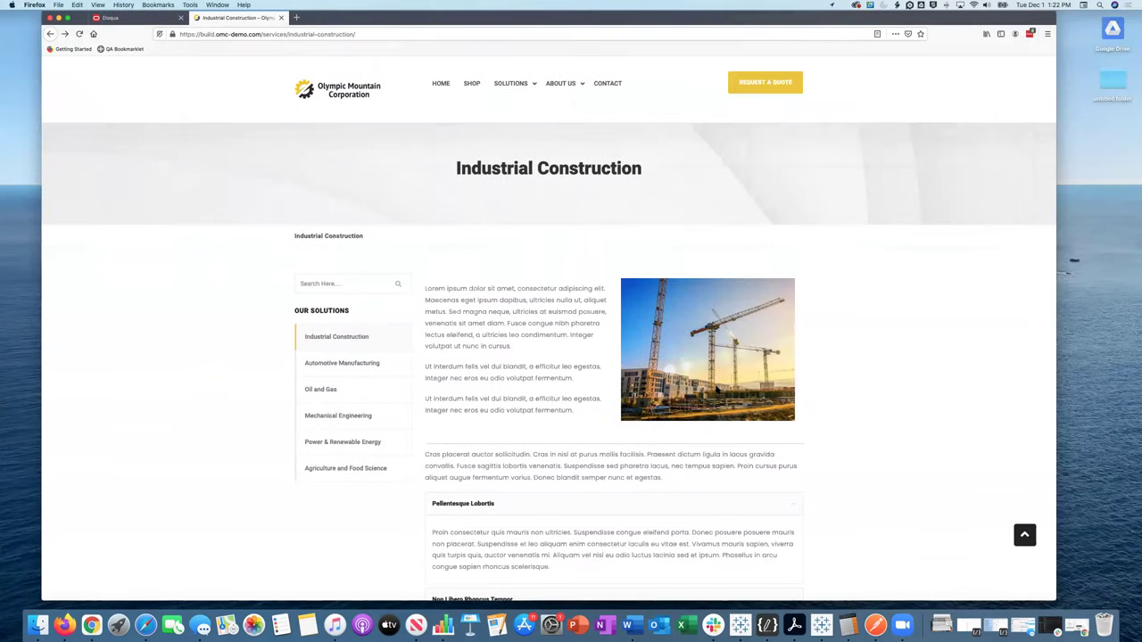
{"action": "scroll", "coordinate": [658, 400], "scroll_direction": "down", "scroll_amount": 10}
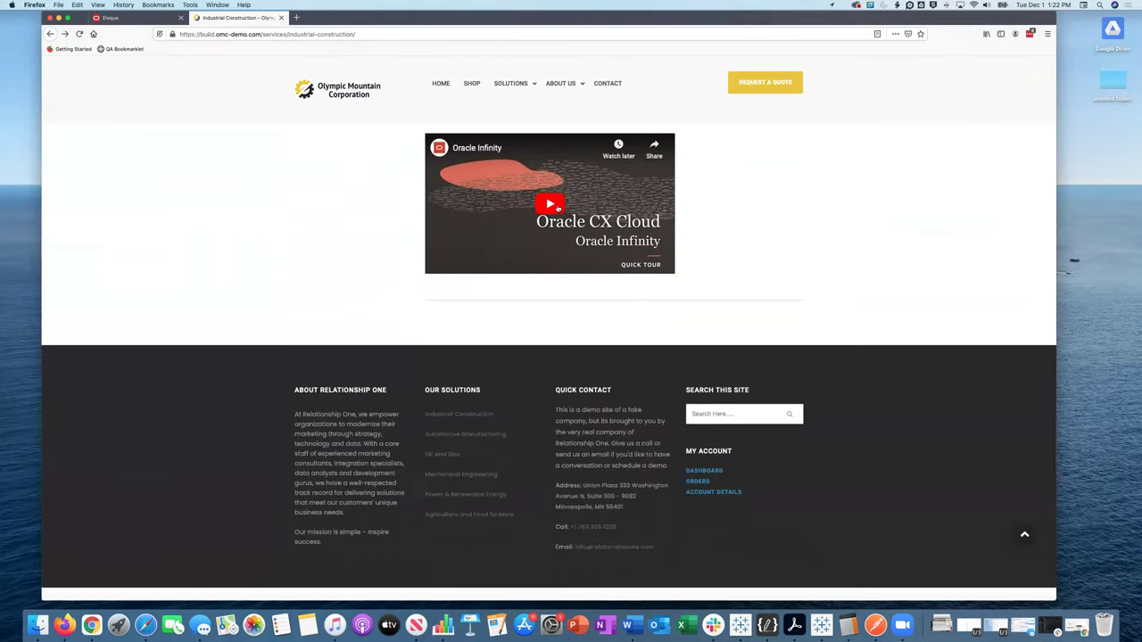
{"action": "left_click", "coordinate": [549, 203]}
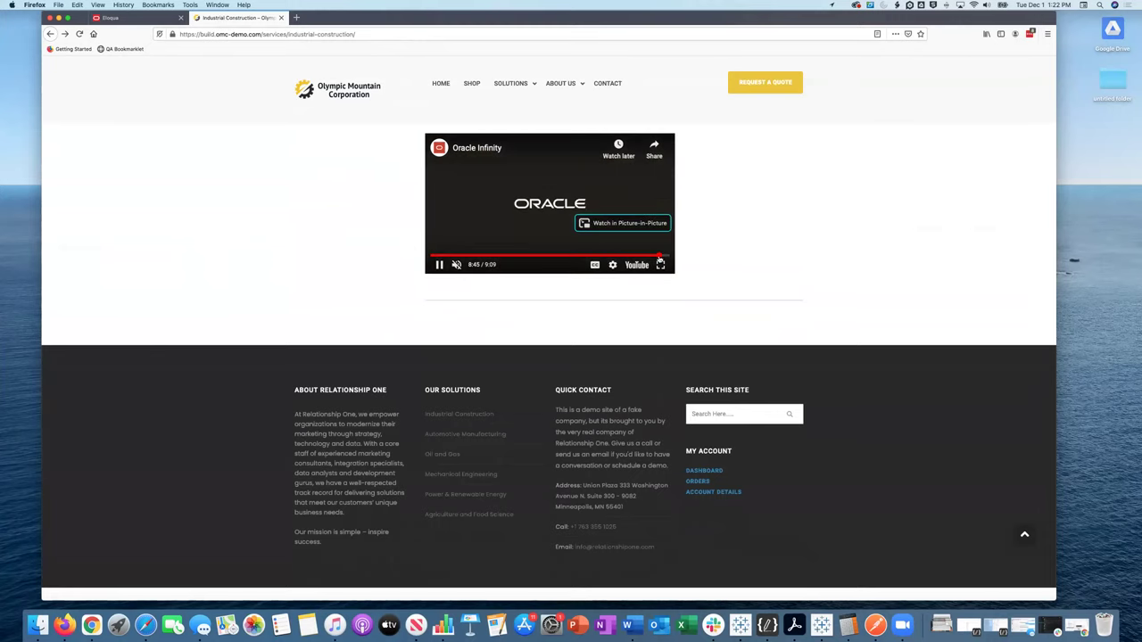
{"action": "left_click", "coordinate": [658, 256]}
{"action": "left_click", "coordinate": [666, 256]}
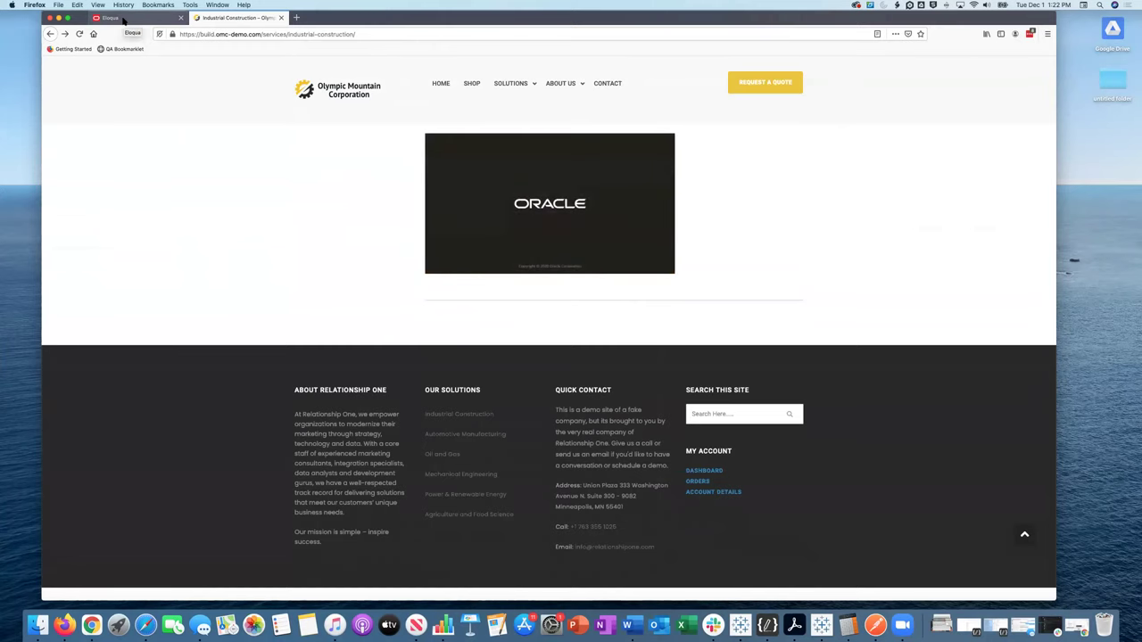
{"action": "left_click", "coordinate": [123, 19]}
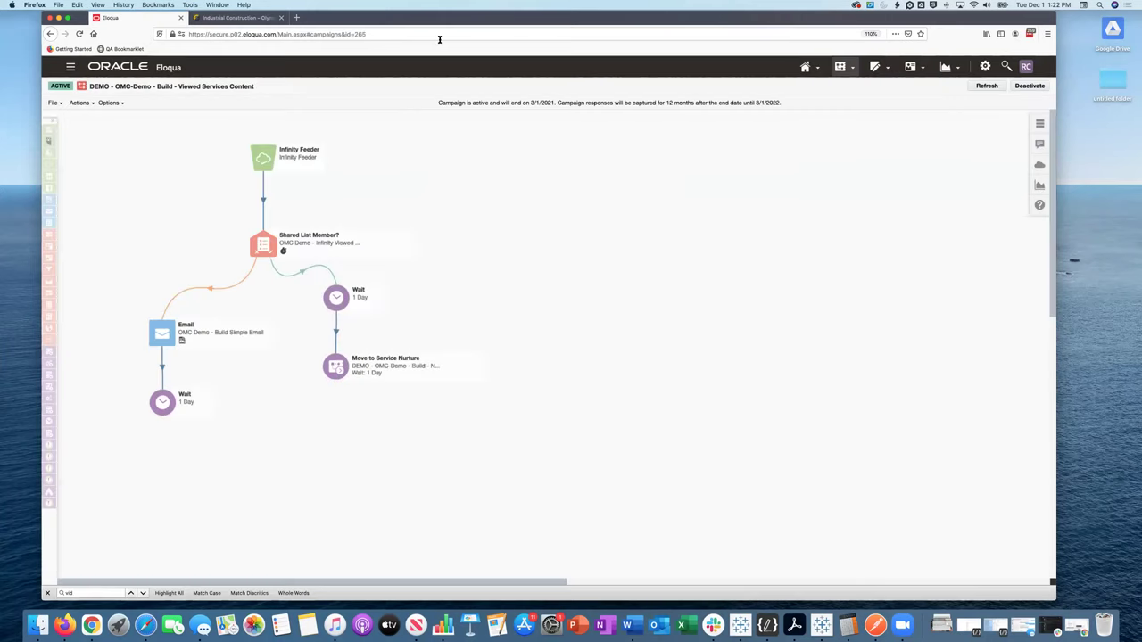
Step: Refresh the campaign canvas step counts and open the Video Content Viewed program
{"action": "left_click", "coordinate": [985, 86]}
{"action": "left_click", "coordinate": [843, 69]}
{"action": "left_click", "coordinate": [821, 116]}
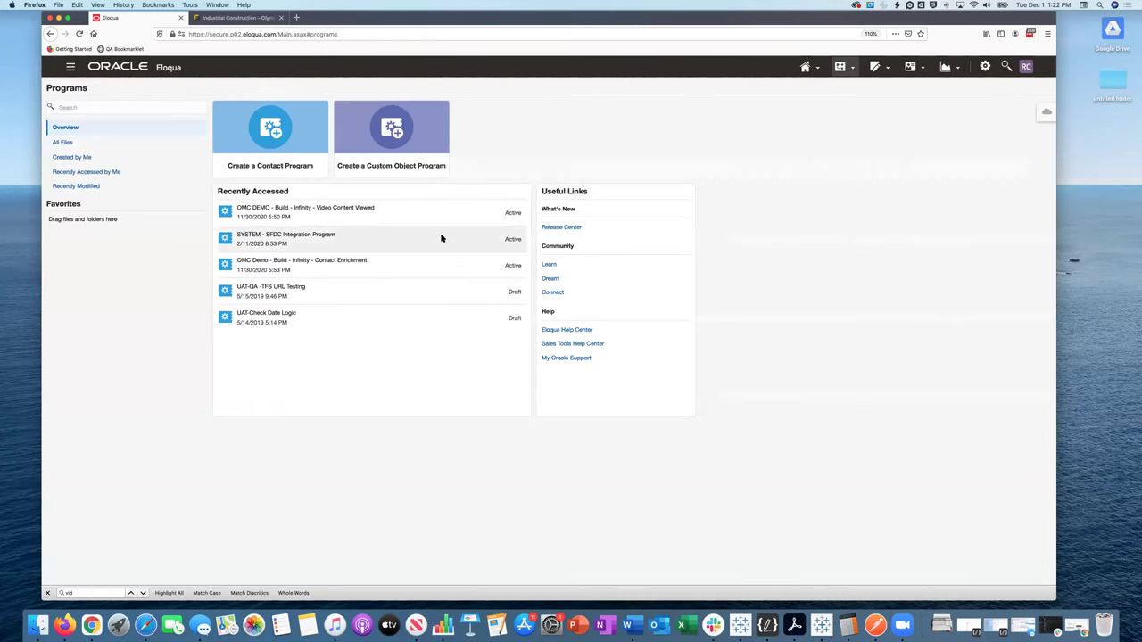
{"action": "left_click", "coordinate": [418, 215]}
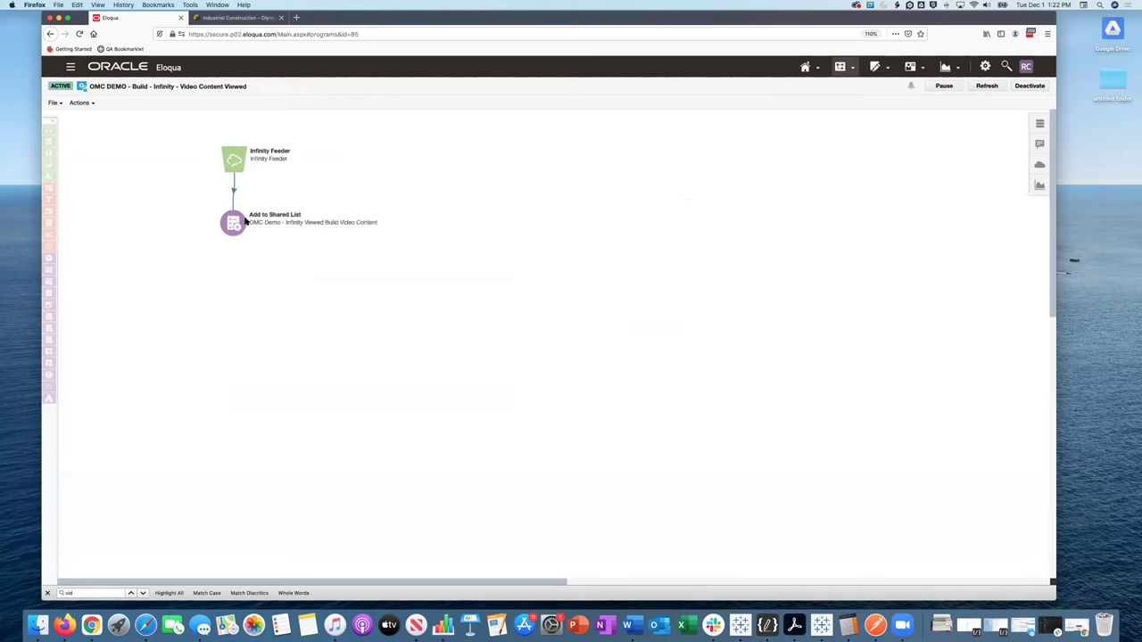
Step: Check that the Infinity Viewed Build Video Content shared list holds one contact, then go to Campaigns
{"action": "left_click", "coordinate": [916, 67]}
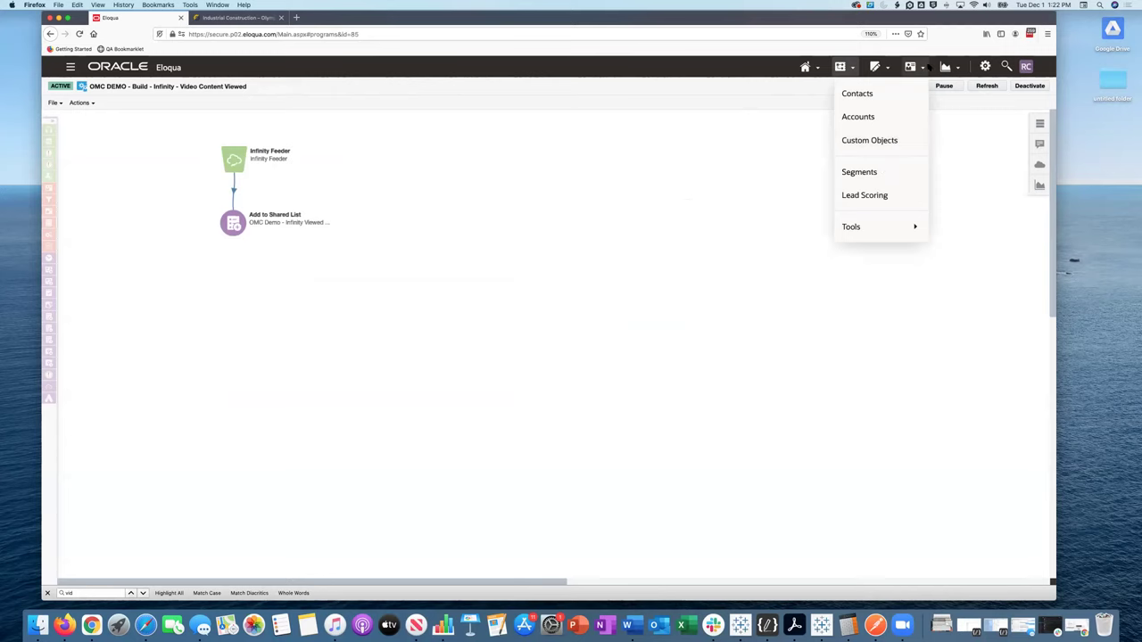
{"action": "mouse_move", "coordinate": [886, 229]}
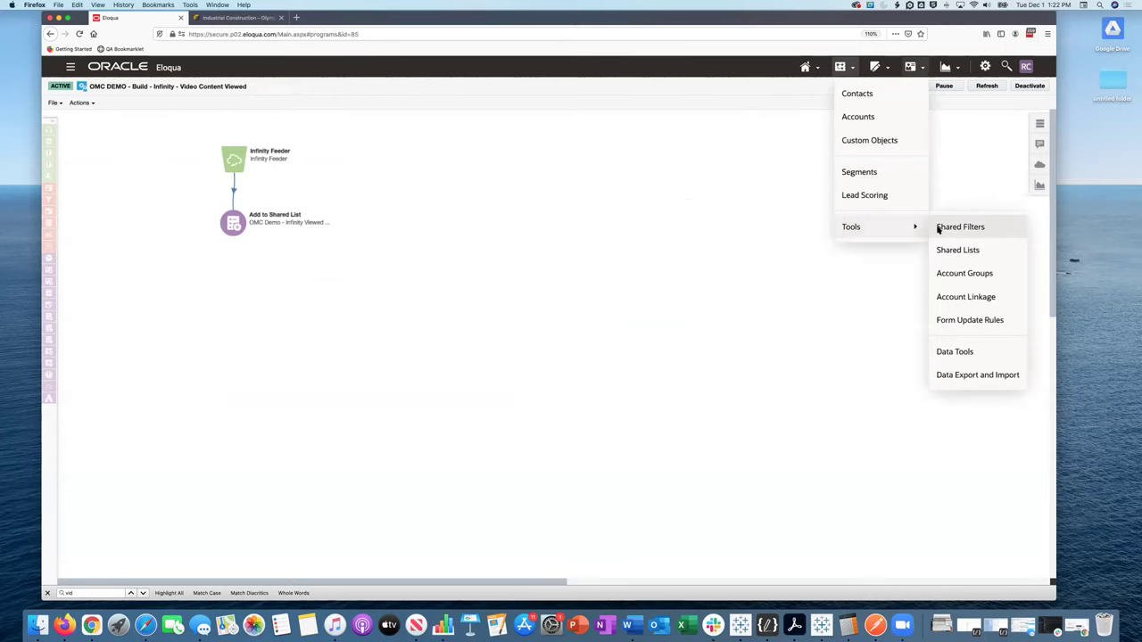
{"action": "left_click", "coordinate": [952, 251]}
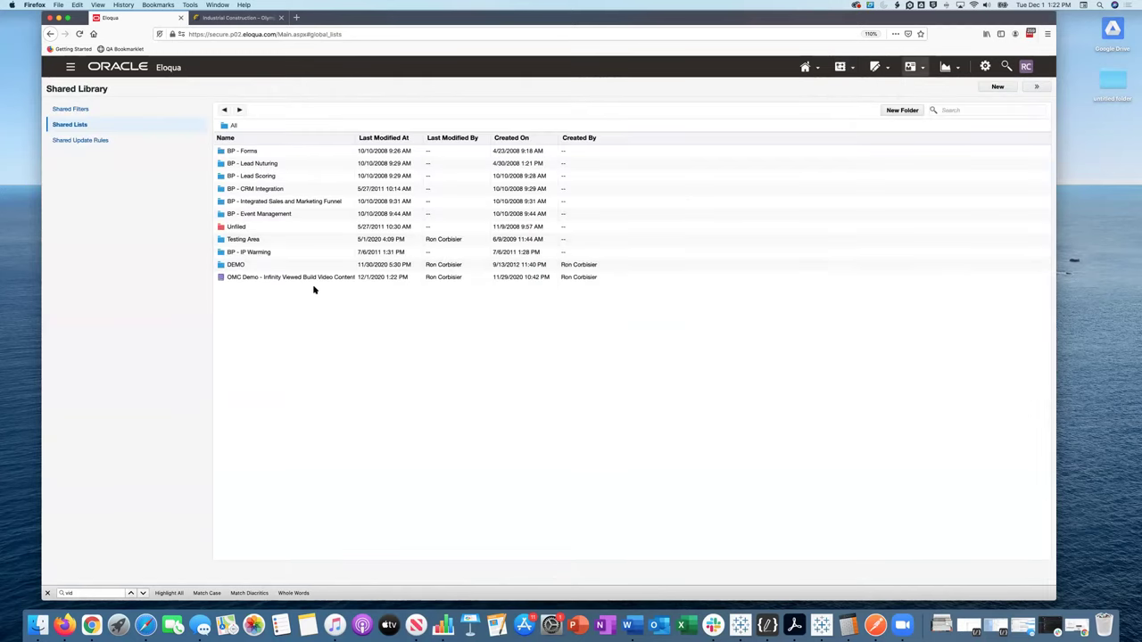
{"action": "double_click", "coordinate": [316, 280]}
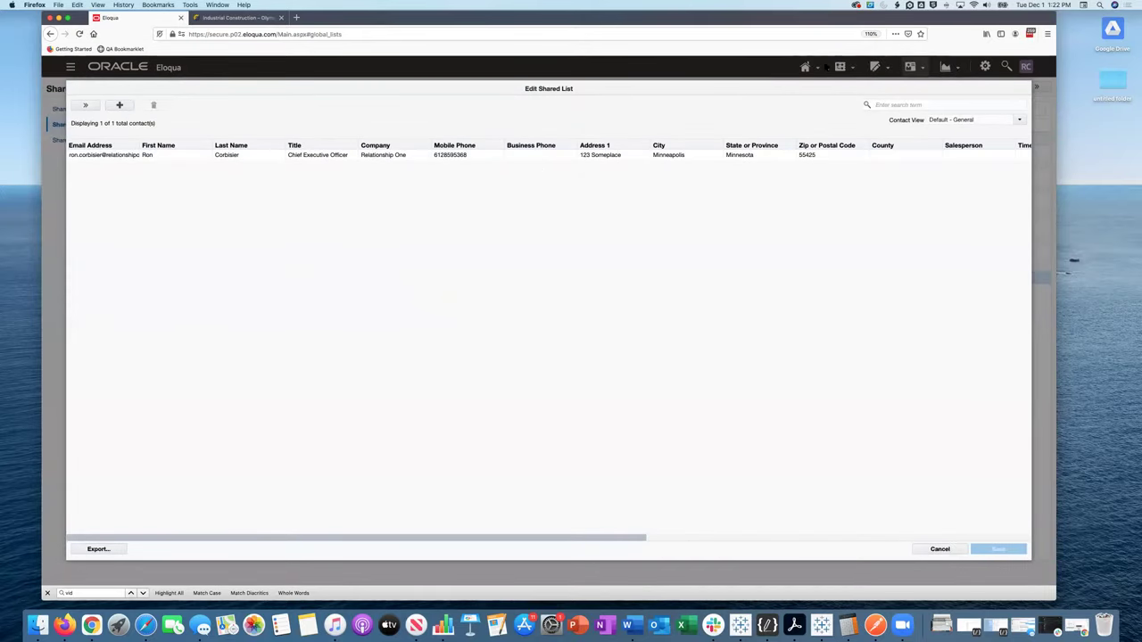
{"action": "left_click", "coordinate": [941, 549]}
{"action": "mouse_move", "coordinate": [867, 72]}
{"action": "left_click", "coordinate": [829, 91]}
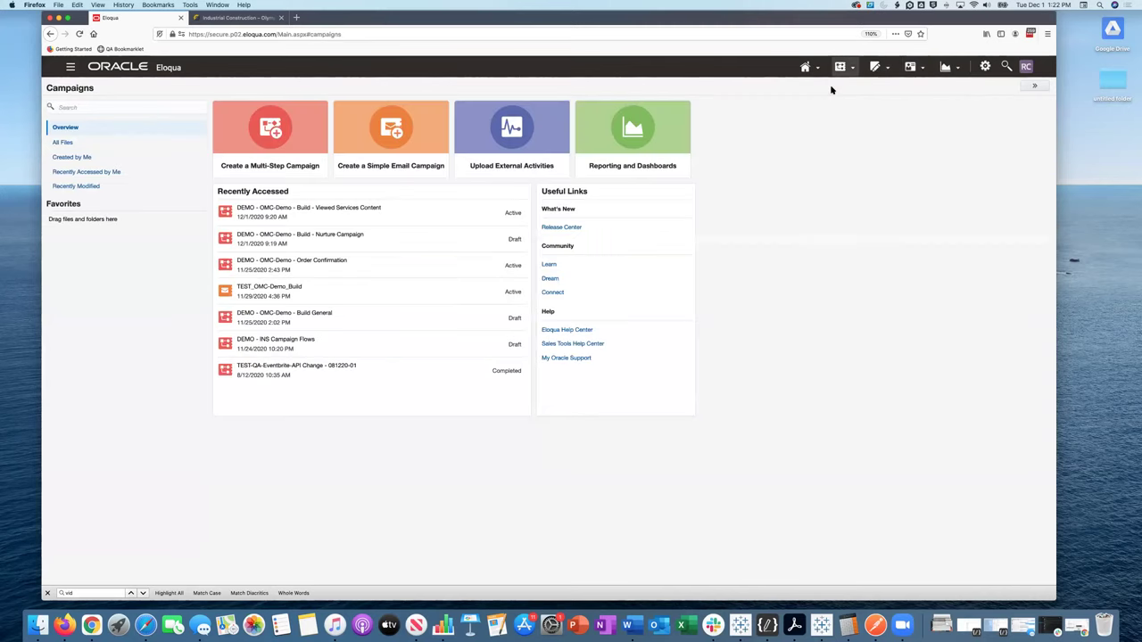
Step: Reopen Viewed Services Content from Recently Accessed and move to the Infinity stream showing 45 events
{"action": "left_click", "coordinate": [453, 209]}
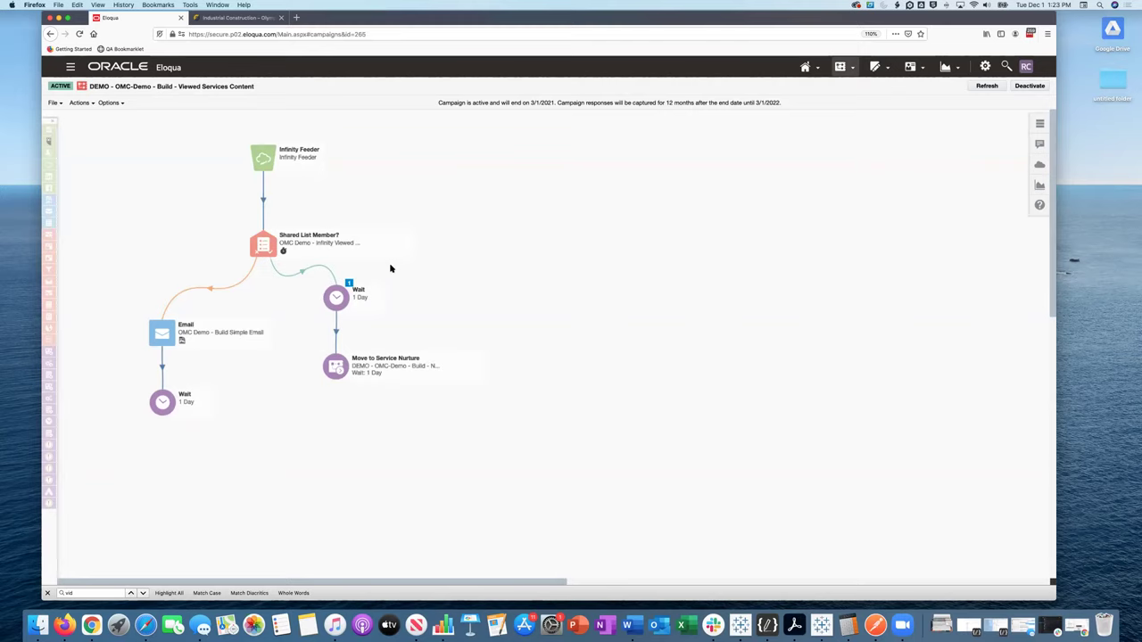
{"action": "key", "text": "ctrl+Left"}
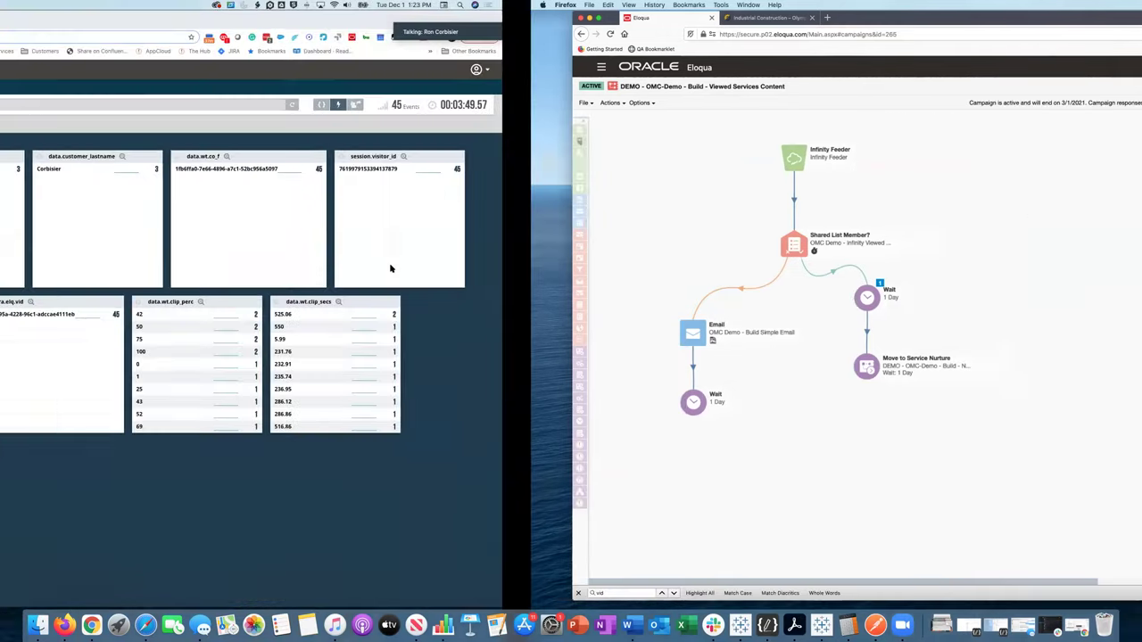
Step: Load the 00-DEMO - Build saved stream with its purchase and product tiles at 0, then return to Firefox
{"action": "left_click", "coordinate": [239, 142]}
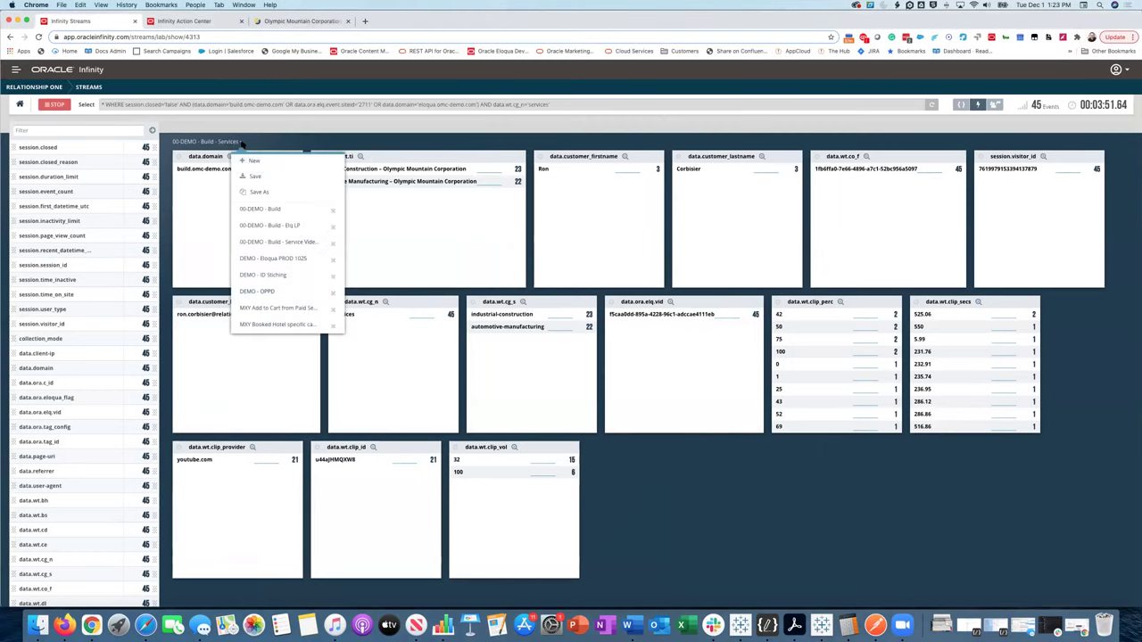
{"action": "left_click", "coordinate": [248, 208]}
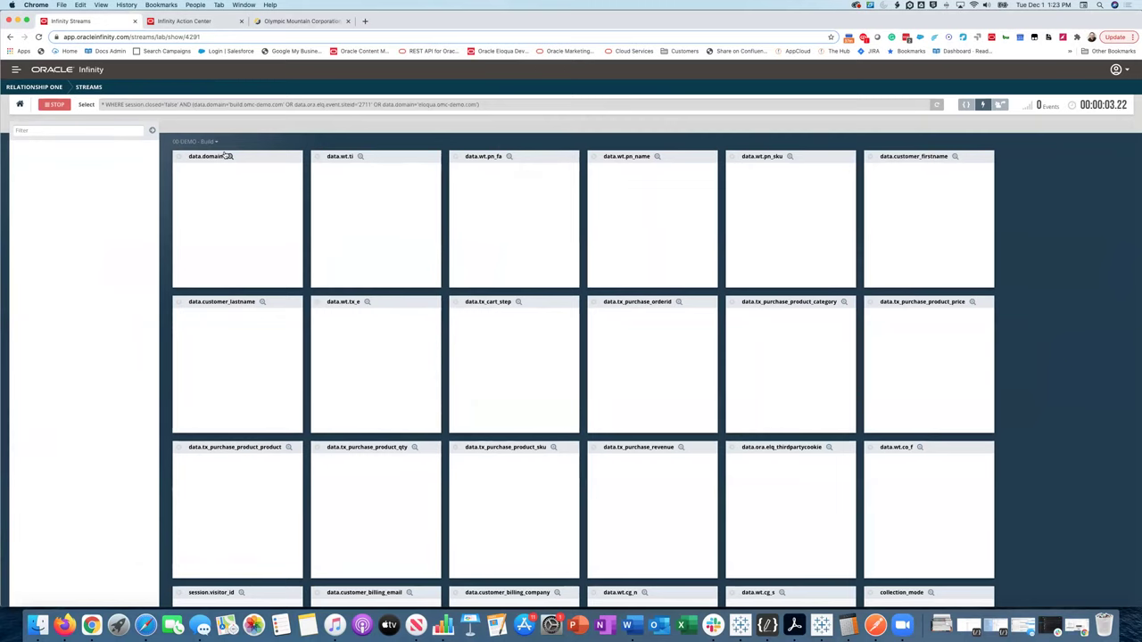
{"action": "key", "text": "ctrl+Right"}
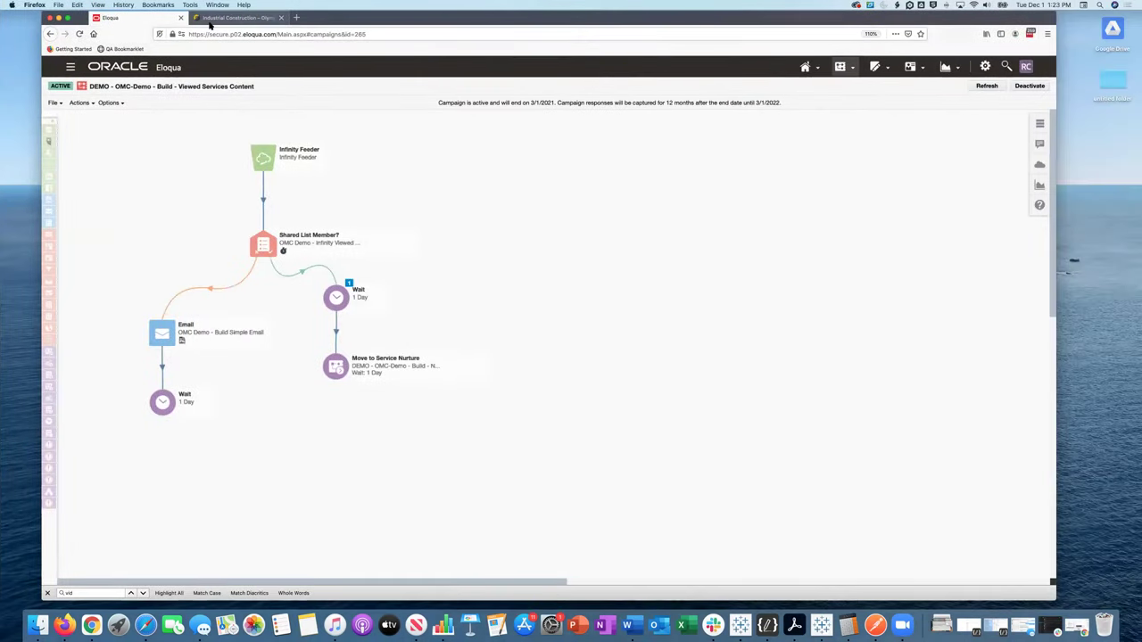
Step: Open the Olympic Mountain homepage and check the Build stream twice for new events
{"action": "left_click", "coordinate": [210, 19]}
{"action": "left_click", "coordinate": [439, 82]}
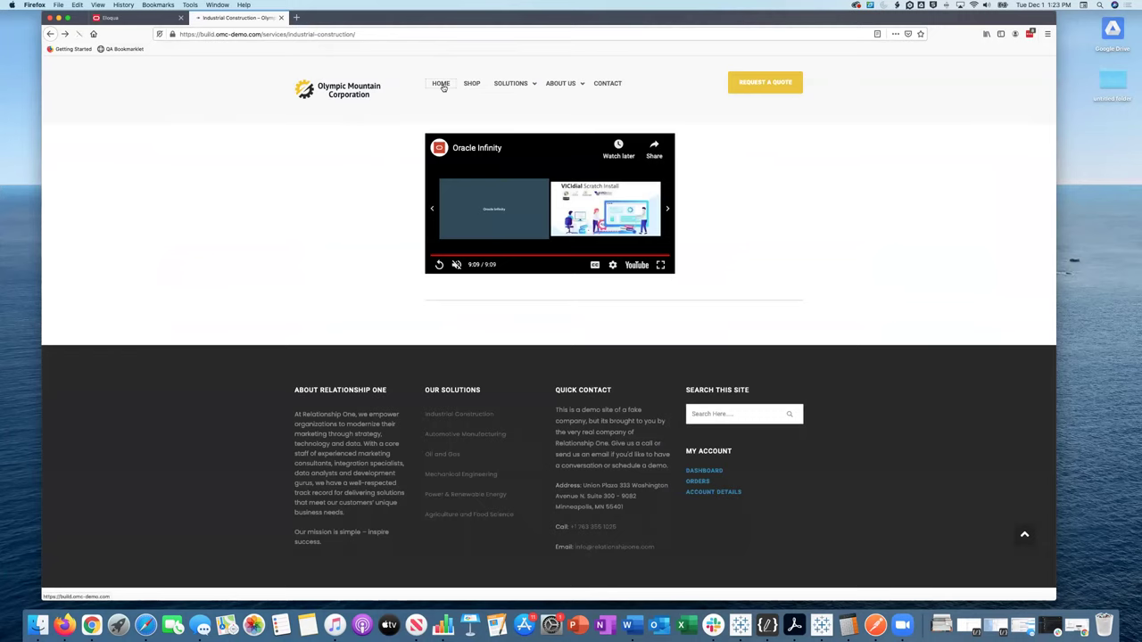
{"action": "key", "text": "ctrl+Left"}
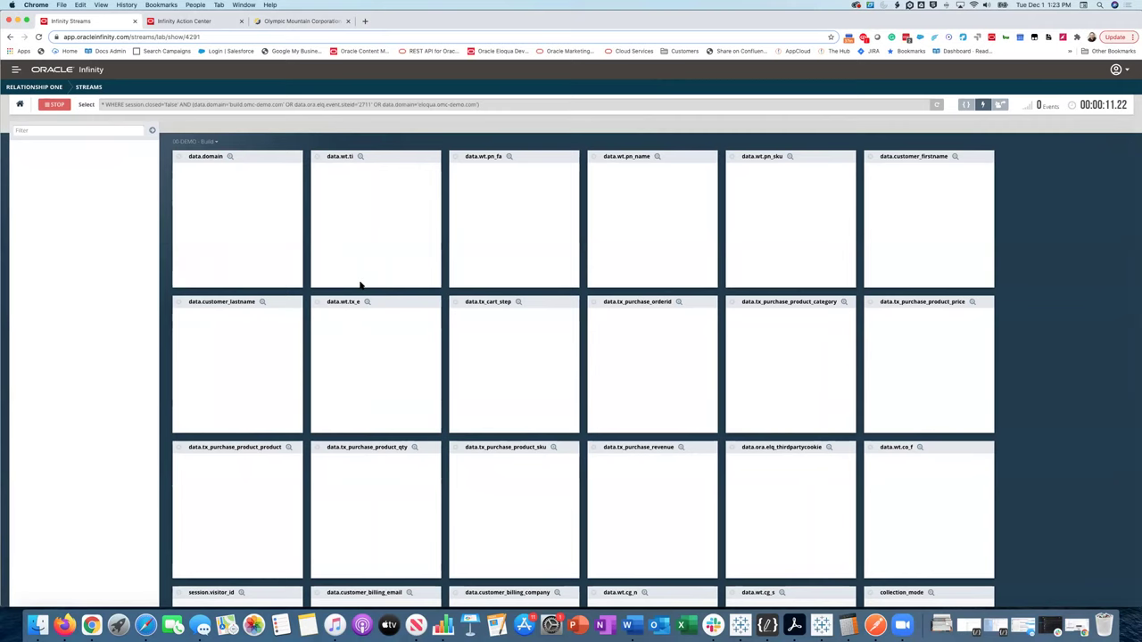
{"action": "key", "text": "ctrl+Right"}
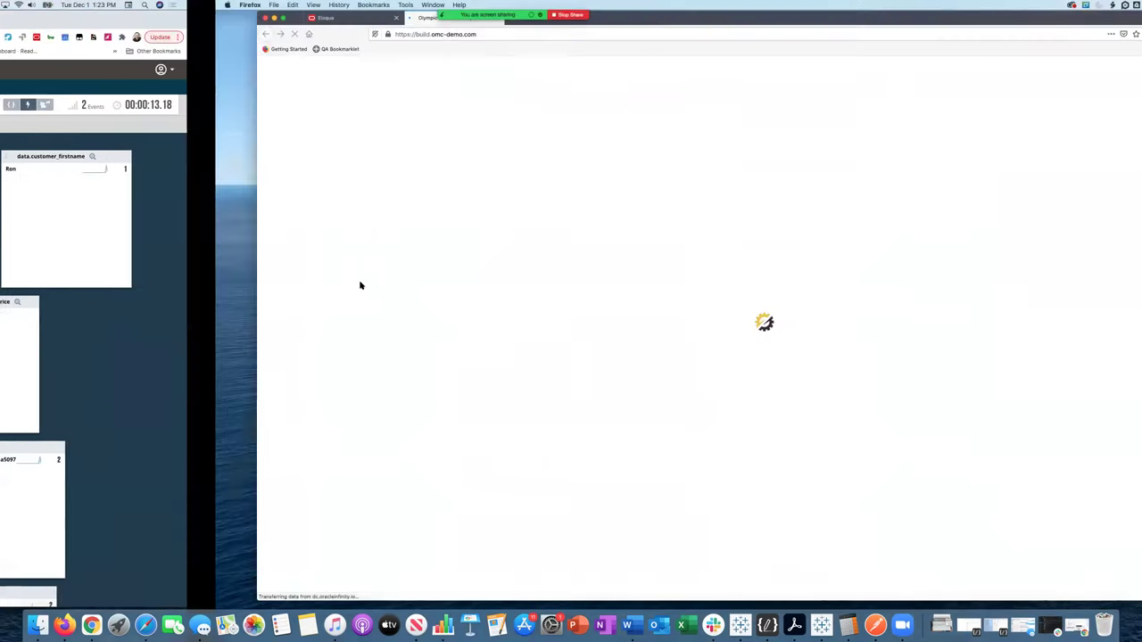
{"action": "key", "text": "ctrl+Left"}
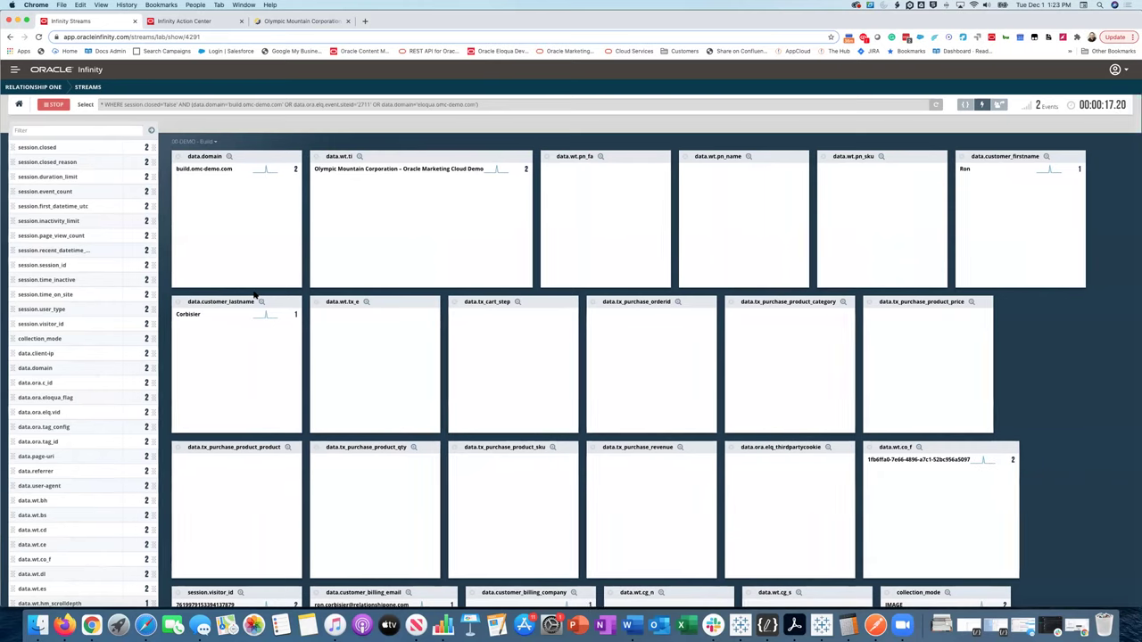
{"action": "key", "text": "ctrl+Right"}
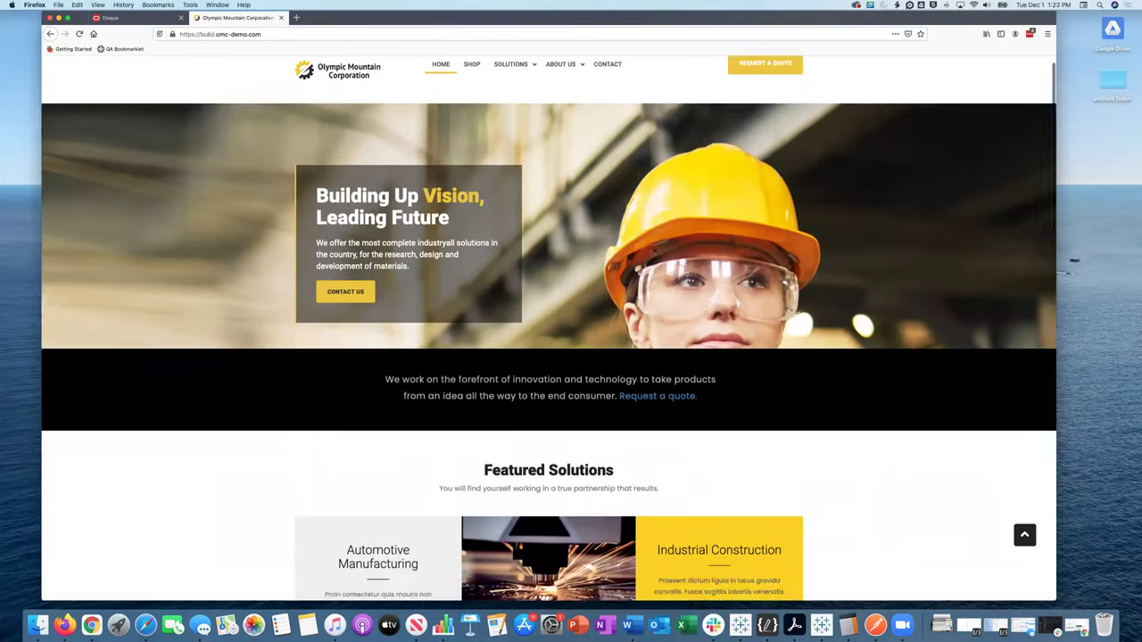
Step: Scroll through the homepage cards so the stream logs scroll-depth events, reaching 16 events
{"action": "scroll", "coordinate": [242, 378], "scroll_direction": "down", "scroll_amount": 10}
{"action": "scroll", "coordinate": [240, 377], "scroll_direction": "down", "scroll_amount": 3}
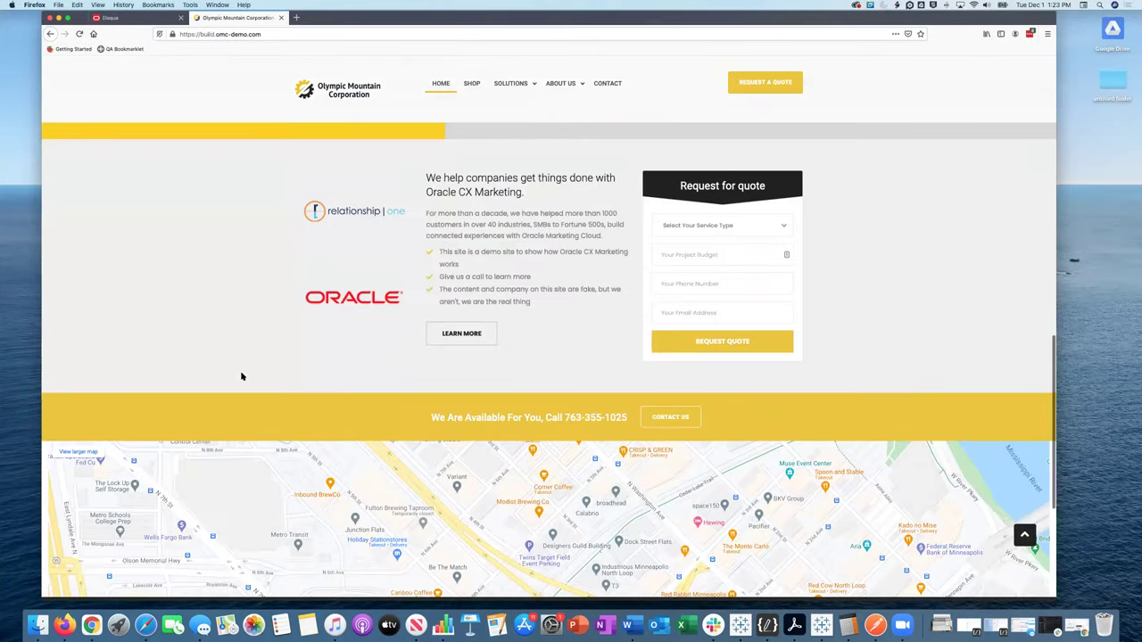
{"action": "scroll", "coordinate": [241, 376], "scroll_direction": "up", "scroll_amount": 2}
{"action": "scroll", "coordinate": [241, 376], "scroll_direction": "down", "scroll_amount": 3}
{"action": "key", "text": "ctrl+Left"}
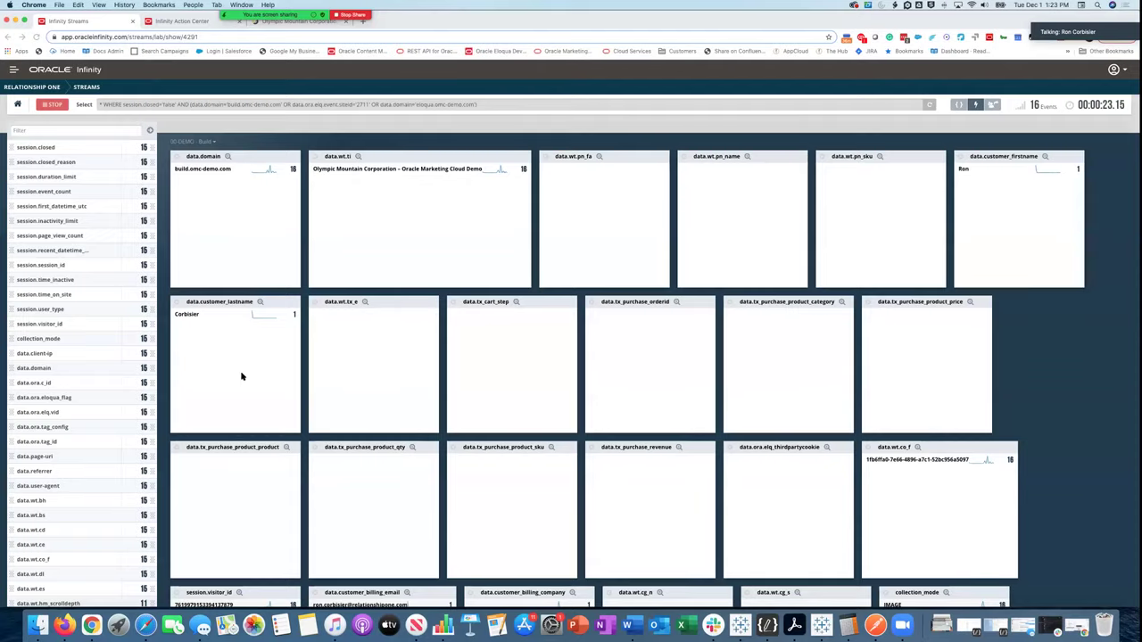
{"action": "scroll", "coordinate": [474, 465], "scroll_direction": "down", "scroll_amount": 10}
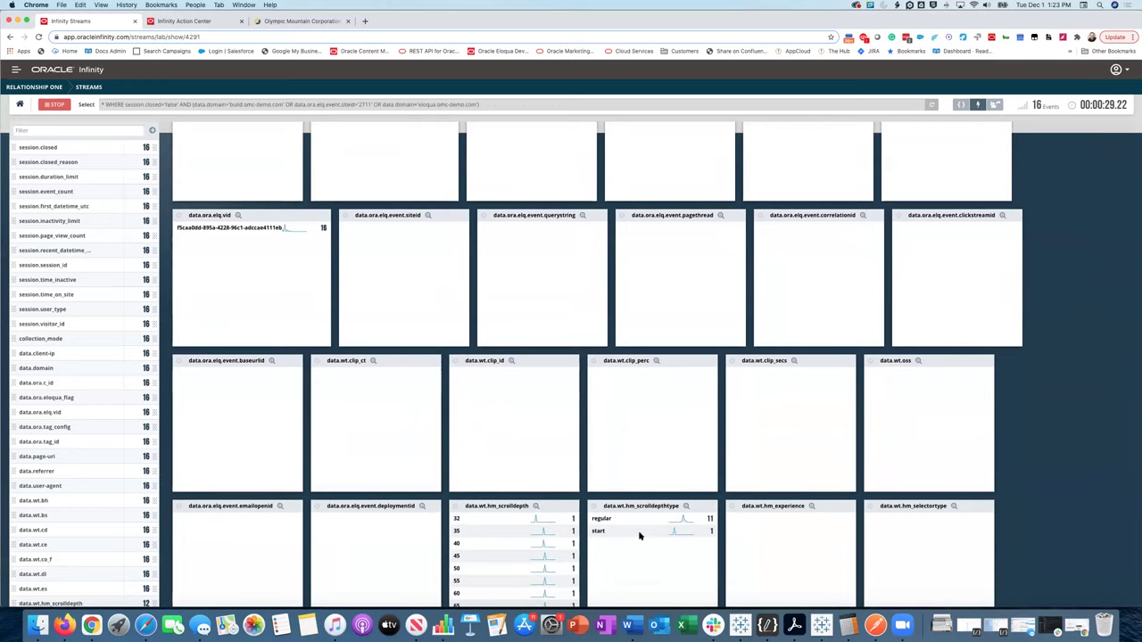
{"action": "key", "text": "ctrl+Right"}
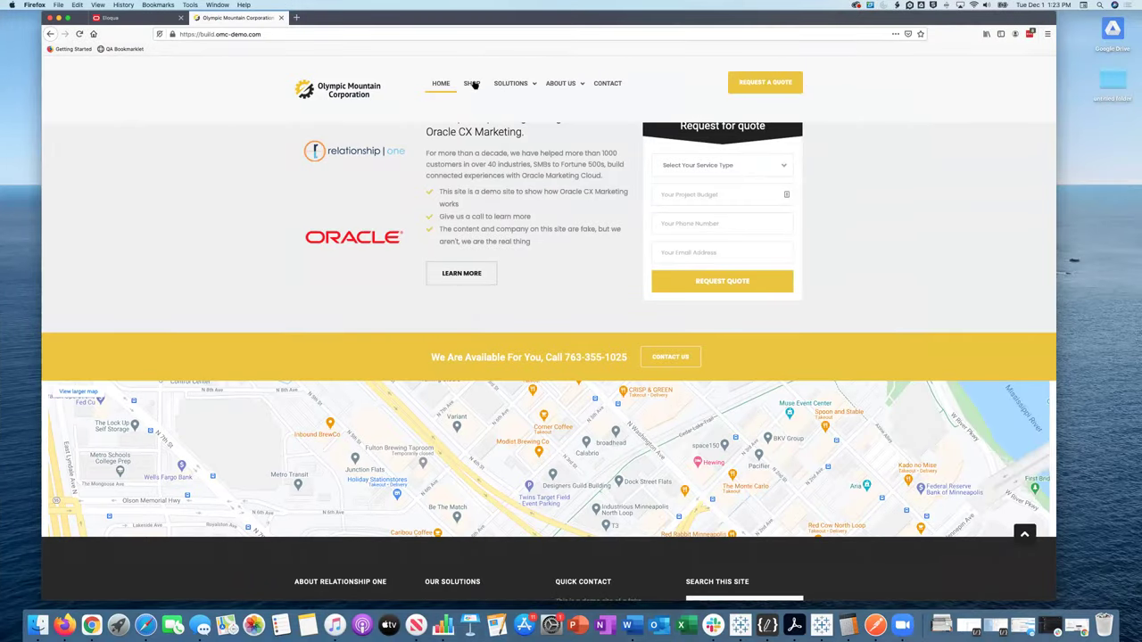
Step: Add the SHOCKWAVE bit set from the shop to the cart
{"action": "left_click", "coordinate": [472, 83]}
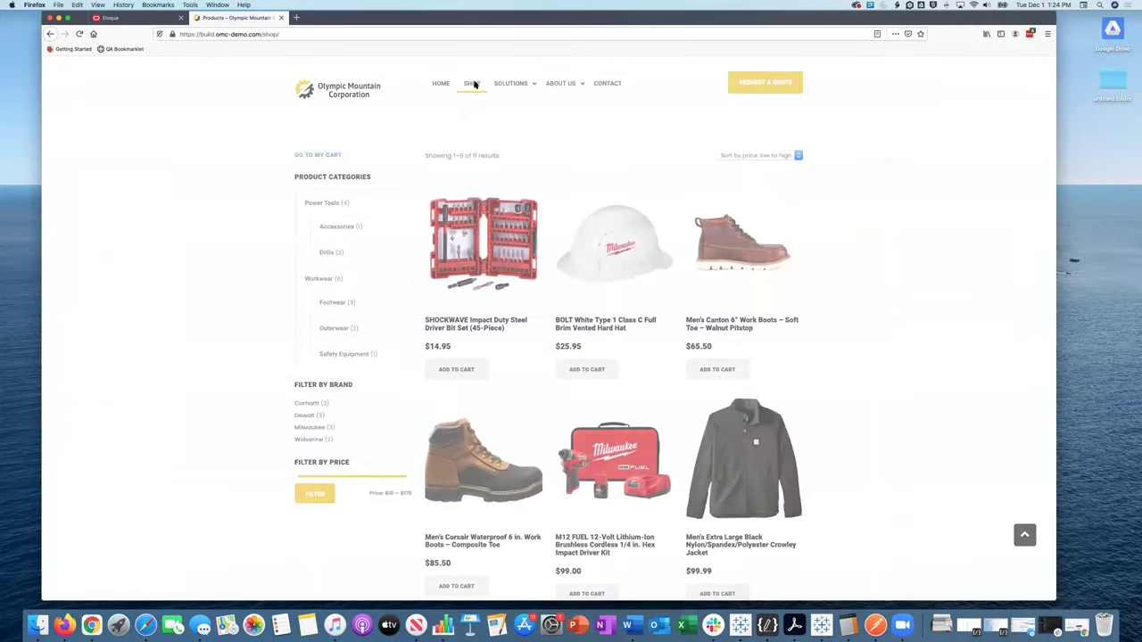
{"action": "left_click", "coordinate": [447, 257]}
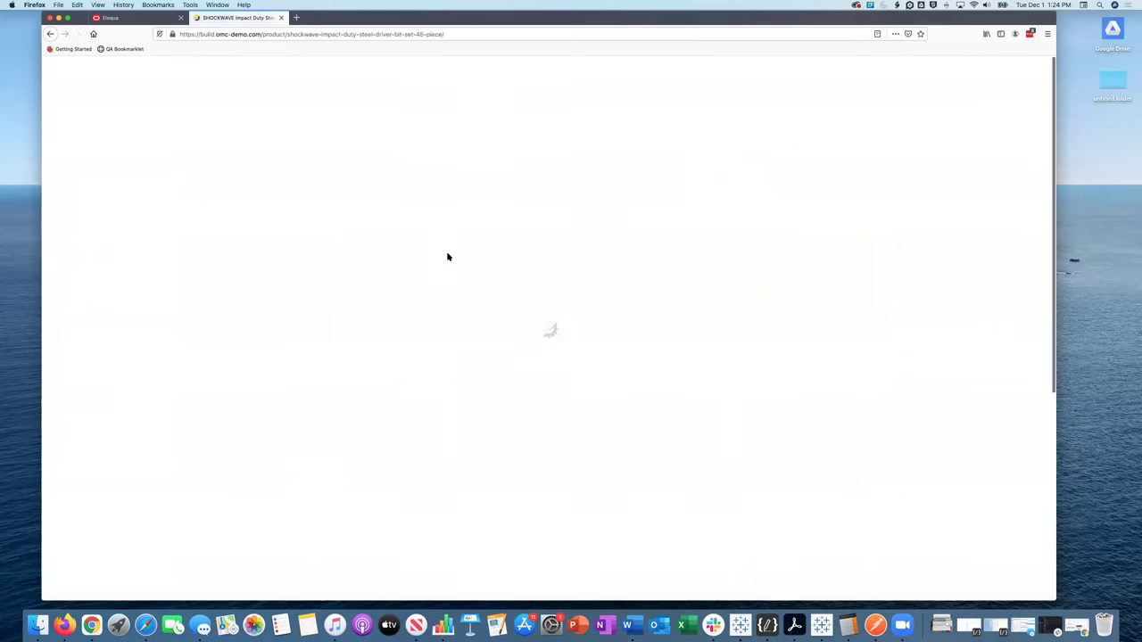
{"action": "left_click", "coordinate": [682, 335]}
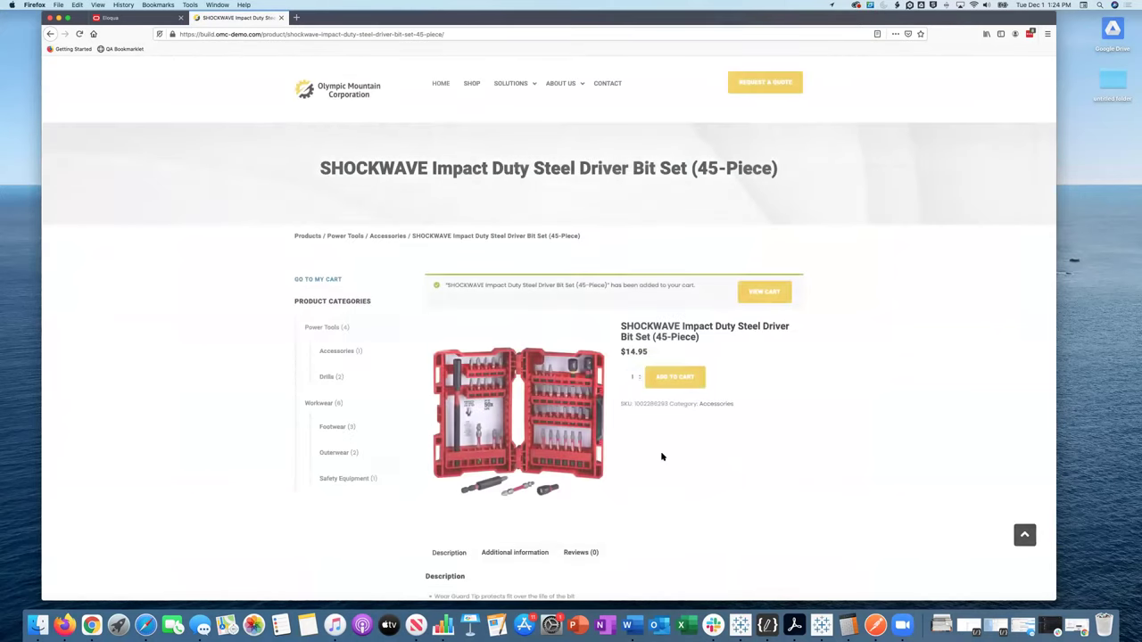
{"action": "scroll", "coordinate": [662, 457], "scroll_direction": "down", "scroll_amount": 5}
{"action": "scroll", "coordinate": [662, 457], "scroll_direction": "up", "scroll_amount": 3}
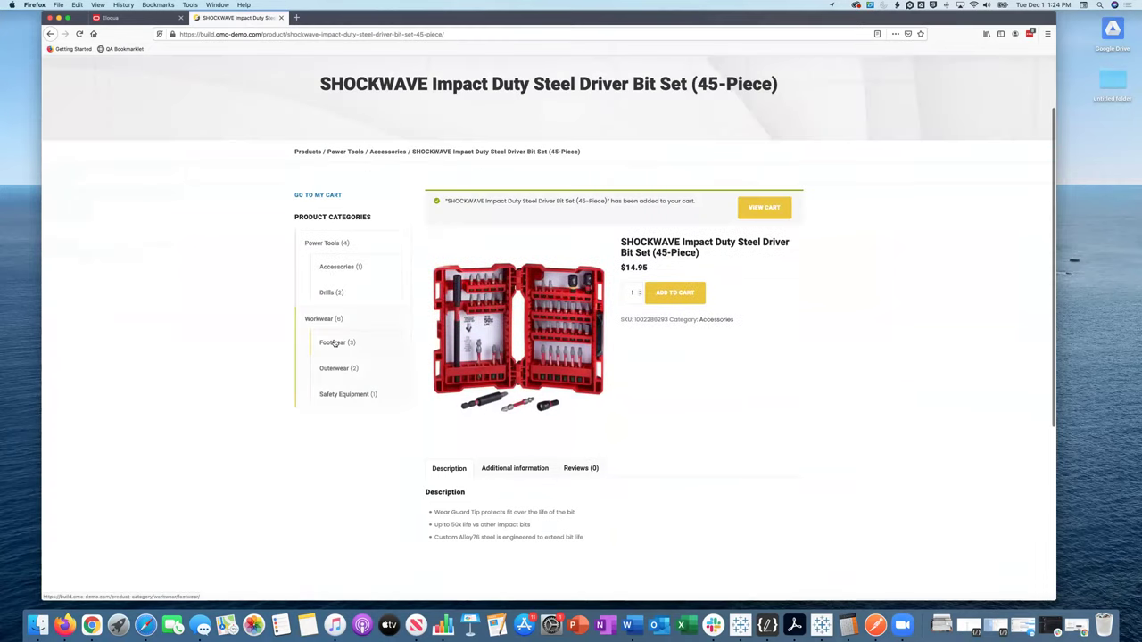
Step: Add the 20-Volt MAX XR compact drill/driver and the related 3-speed impact driver to the cart
{"action": "left_click", "coordinate": [326, 294]}
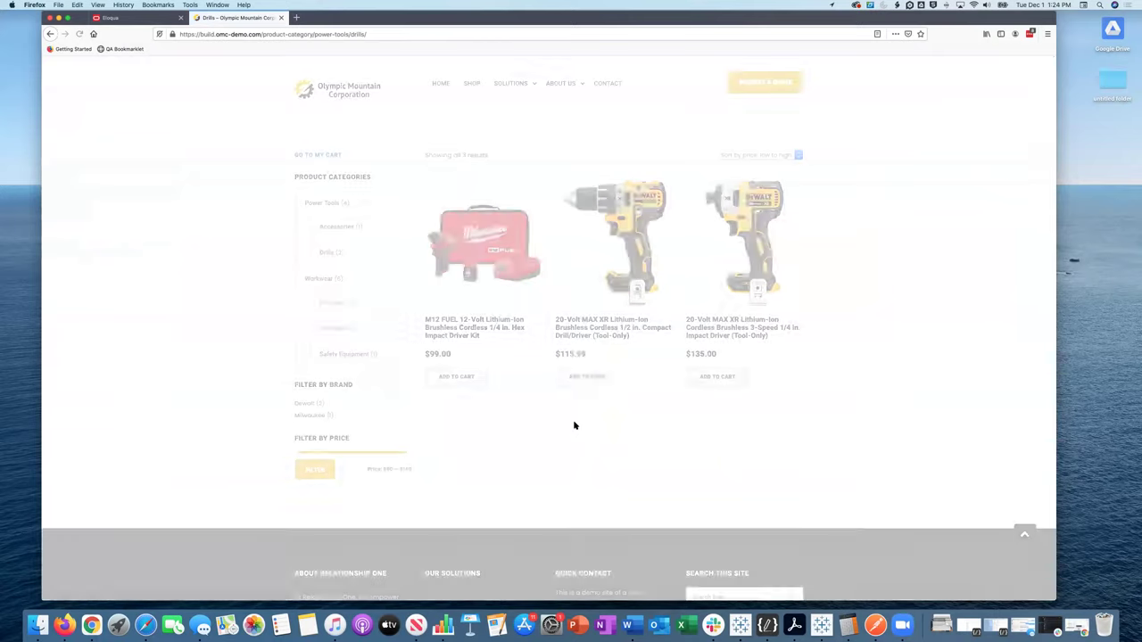
{"action": "left_click", "coordinate": [577, 419]}
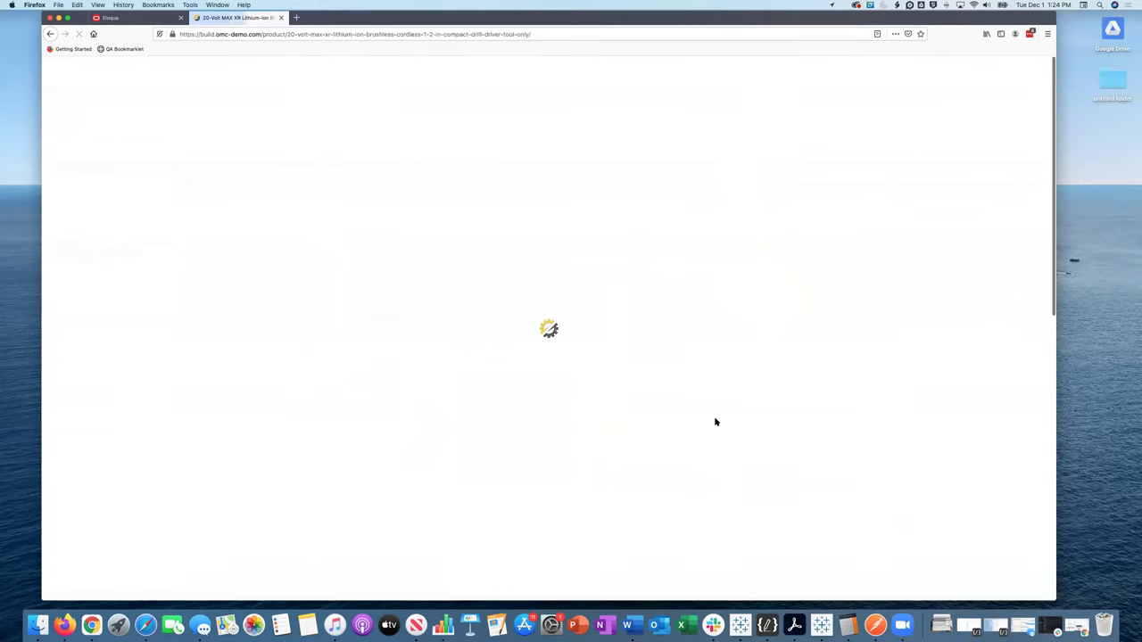
{"action": "scroll", "coordinate": [715, 420], "scroll_direction": "down", "scroll_amount": 5}
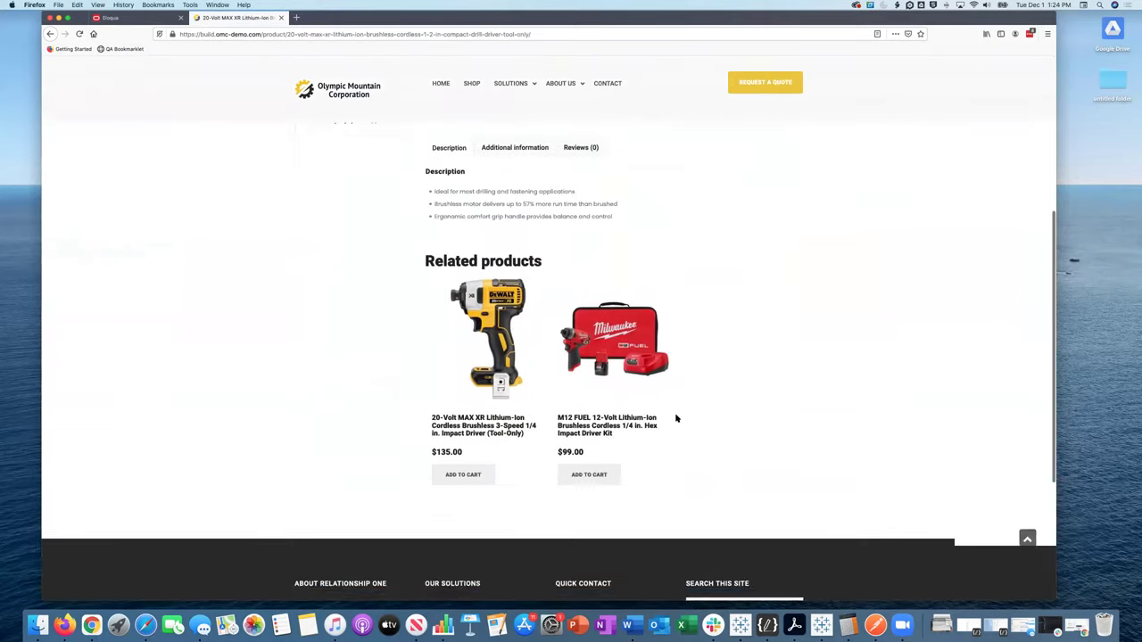
{"action": "scroll", "coordinate": [676, 418], "scroll_direction": "up", "scroll_amount": 5}
{"action": "left_click", "coordinate": [675, 369]}
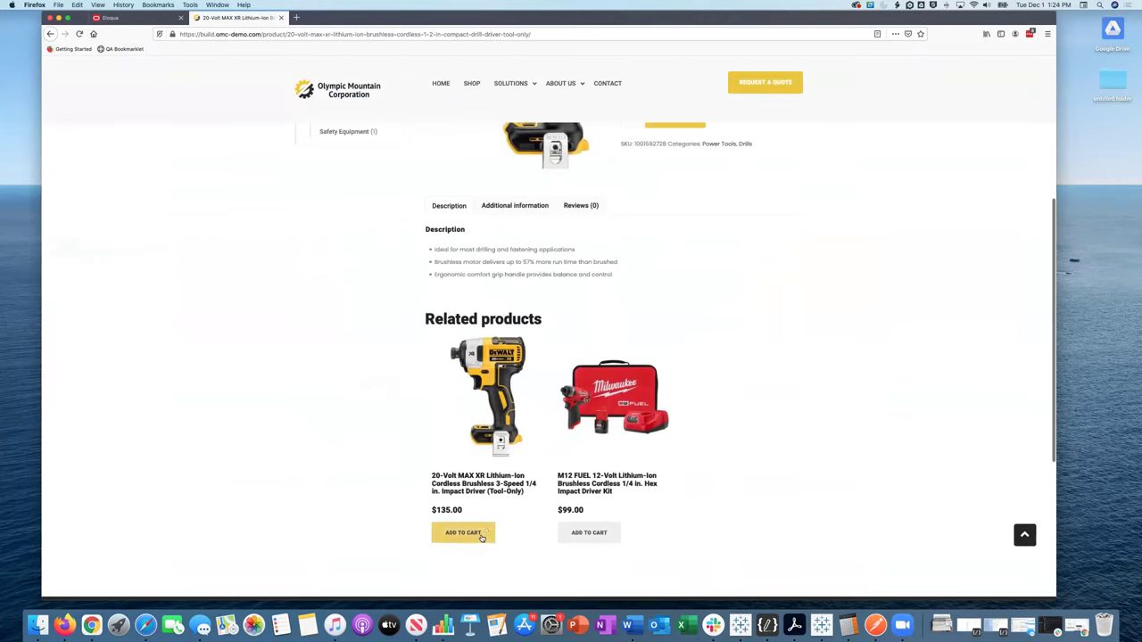
{"action": "left_click", "coordinate": [482, 535]}
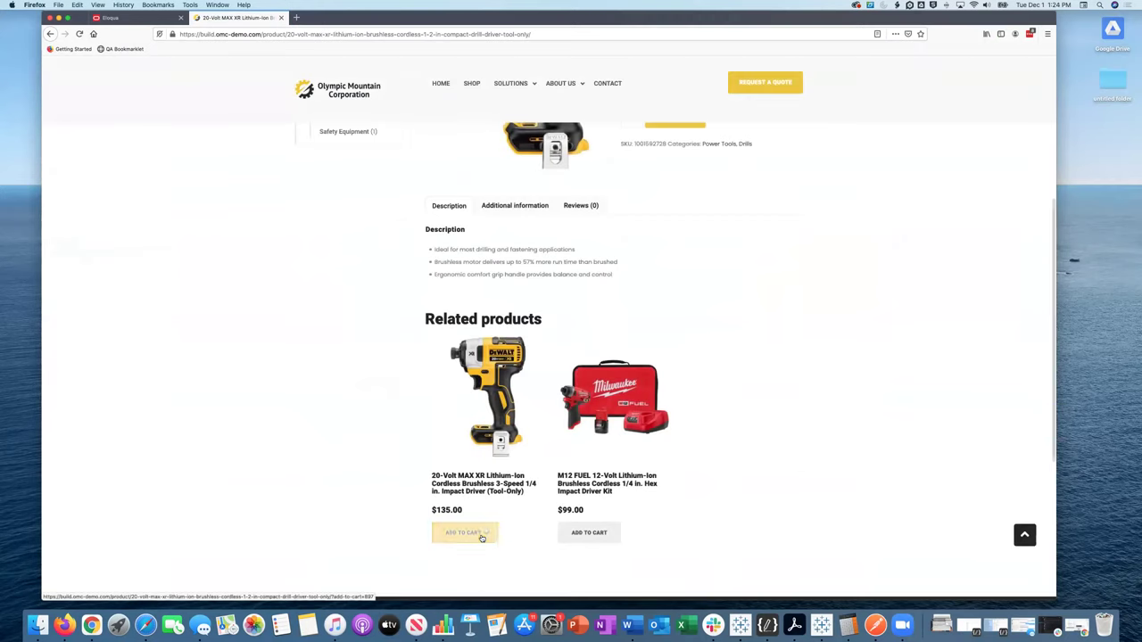
Step: View the M12 FUEL impact driver kit page, check the stream at 34 events, and view the $400.94 cart
{"action": "left_click", "coordinate": [610, 411]}
{"action": "key", "text": "ctrl+Left"}
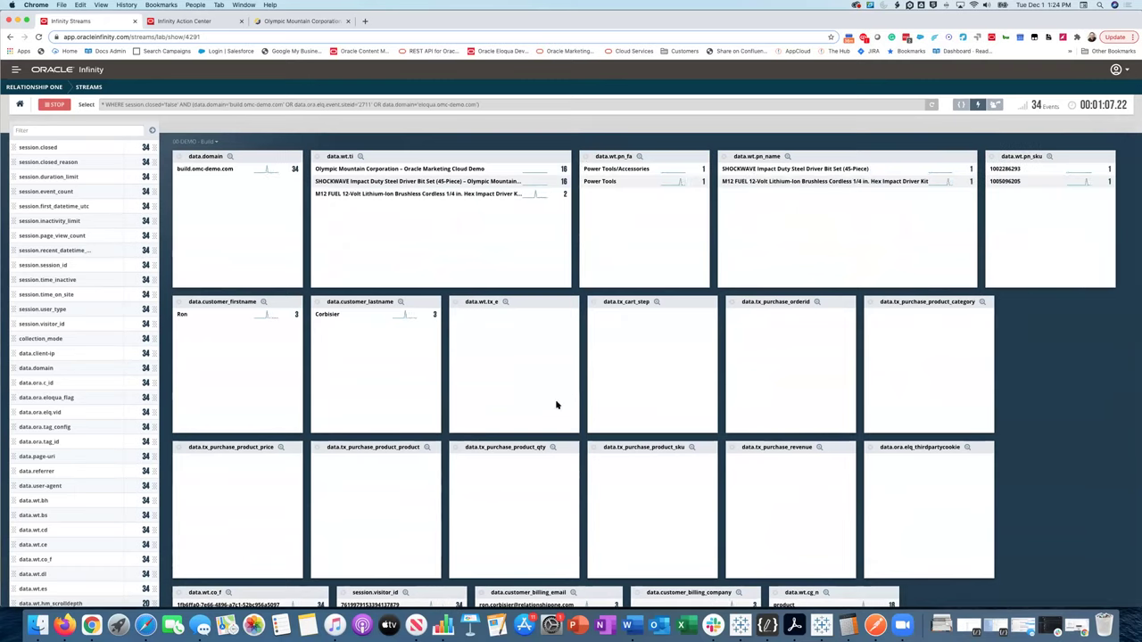
{"action": "key", "text": "ctrl+Right"}
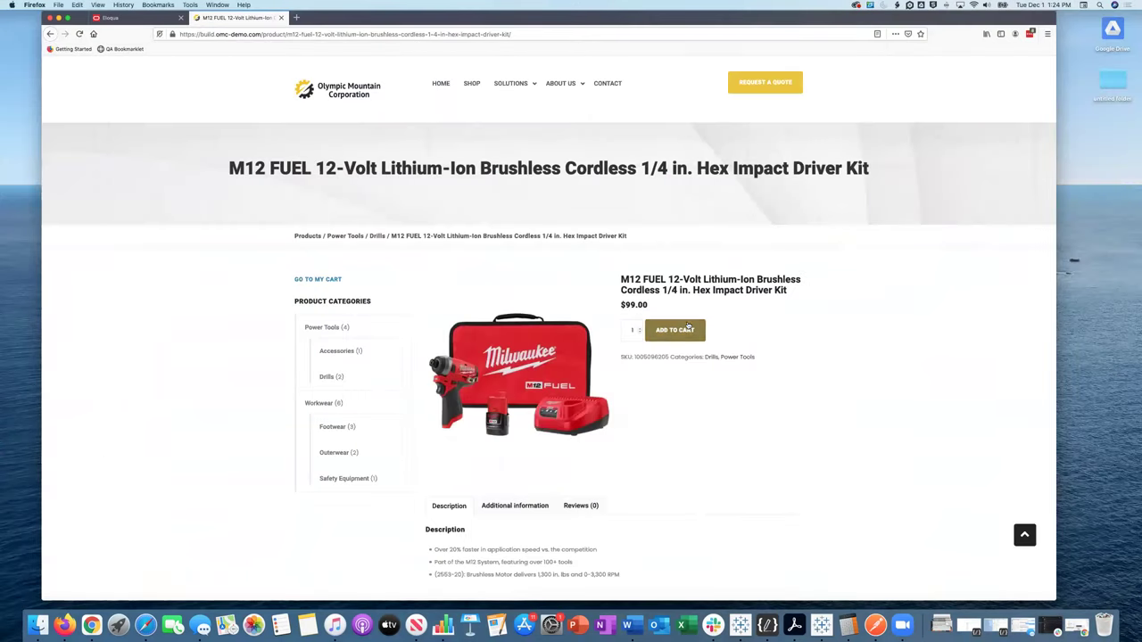
{"action": "left_click", "coordinate": [318, 280]}
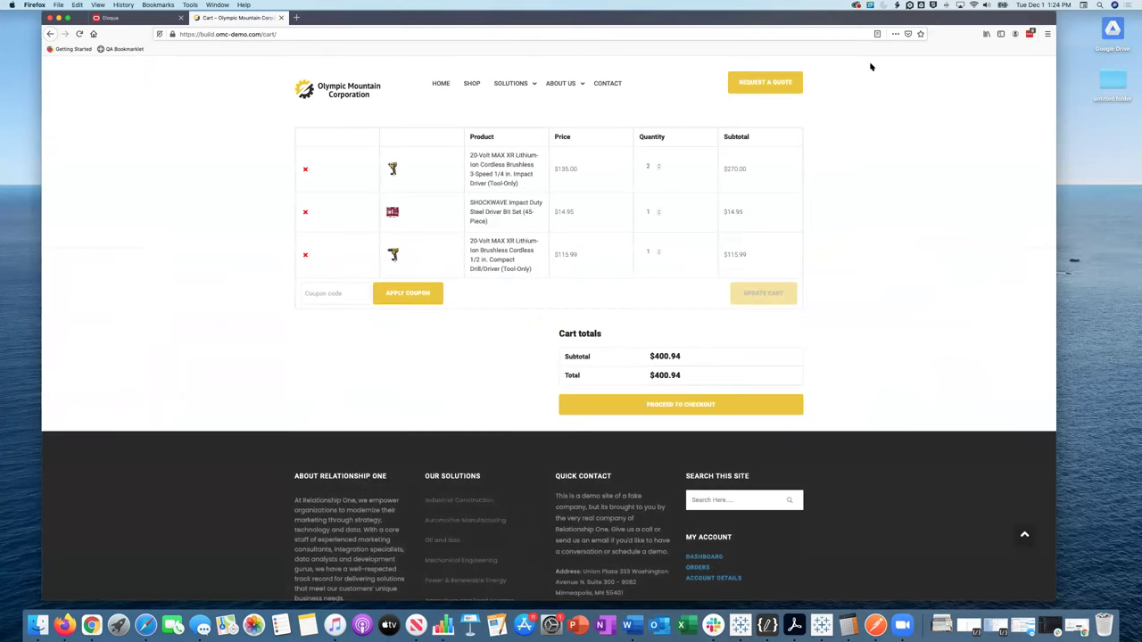
Step: Check out and place the $400.94 order, then confirm the stream logged purchase revenue (50 events)
{"action": "left_click", "coordinate": [649, 409]}
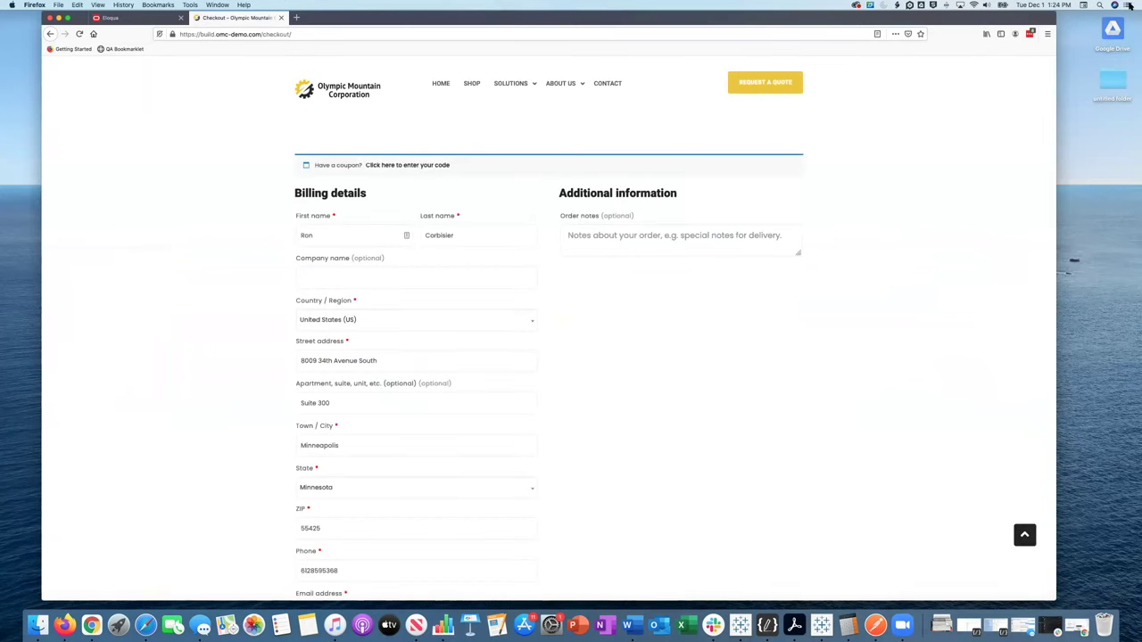
{"action": "scroll", "coordinate": [538, 425], "scroll_direction": "down", "scroll_amount": 15}
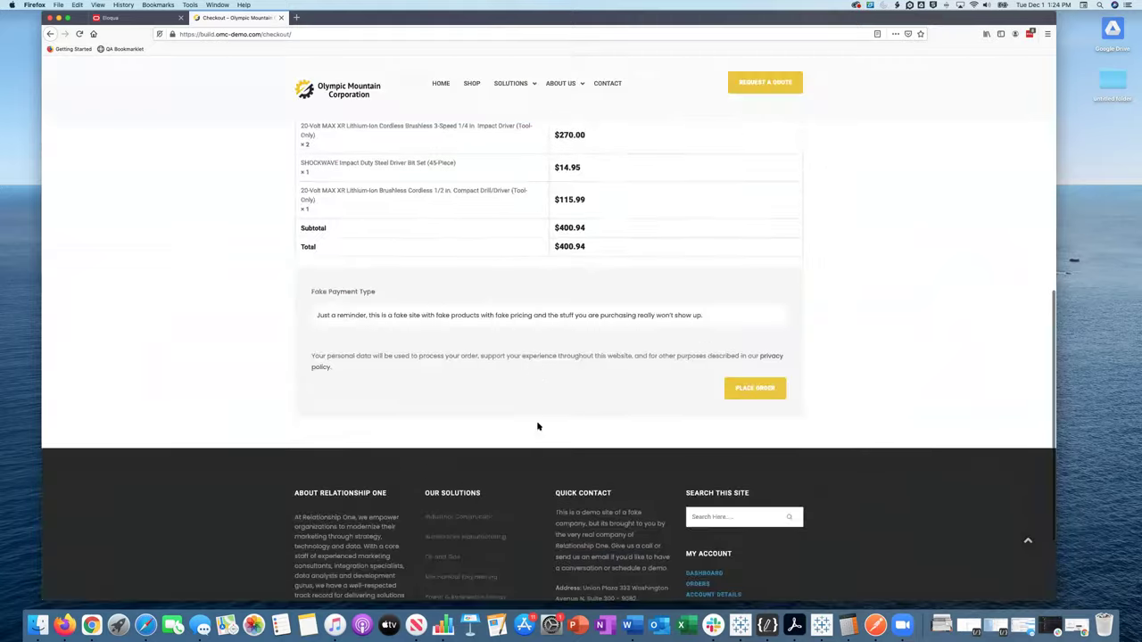
{"action": "left_click", "coordinate": [755, 307]}
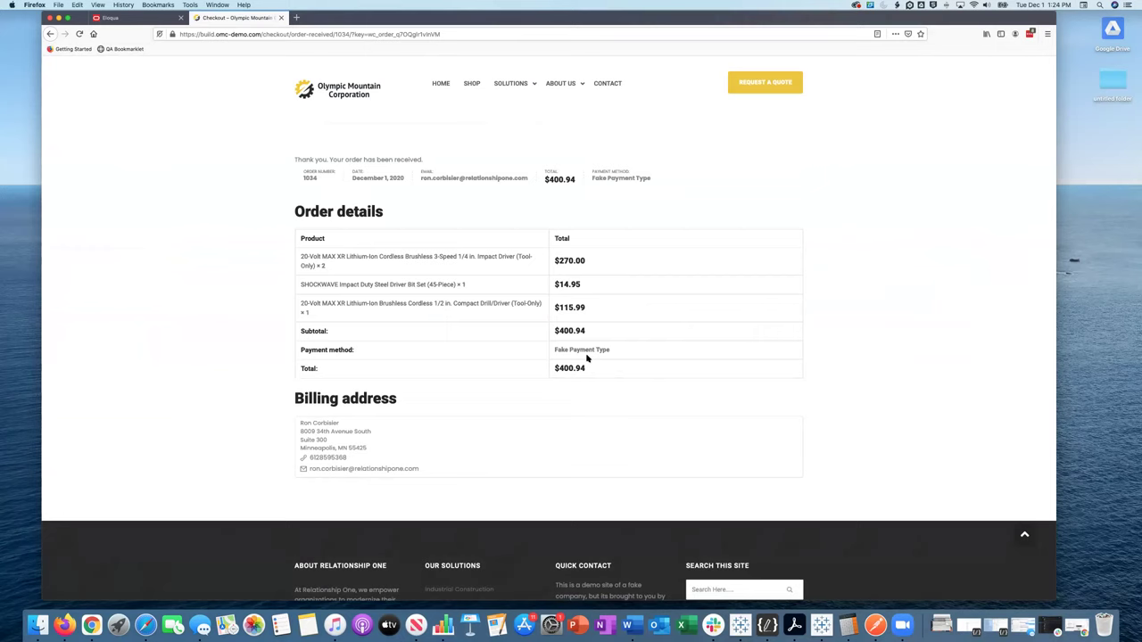
{"action": "key", "text": "ctrl+Left"}
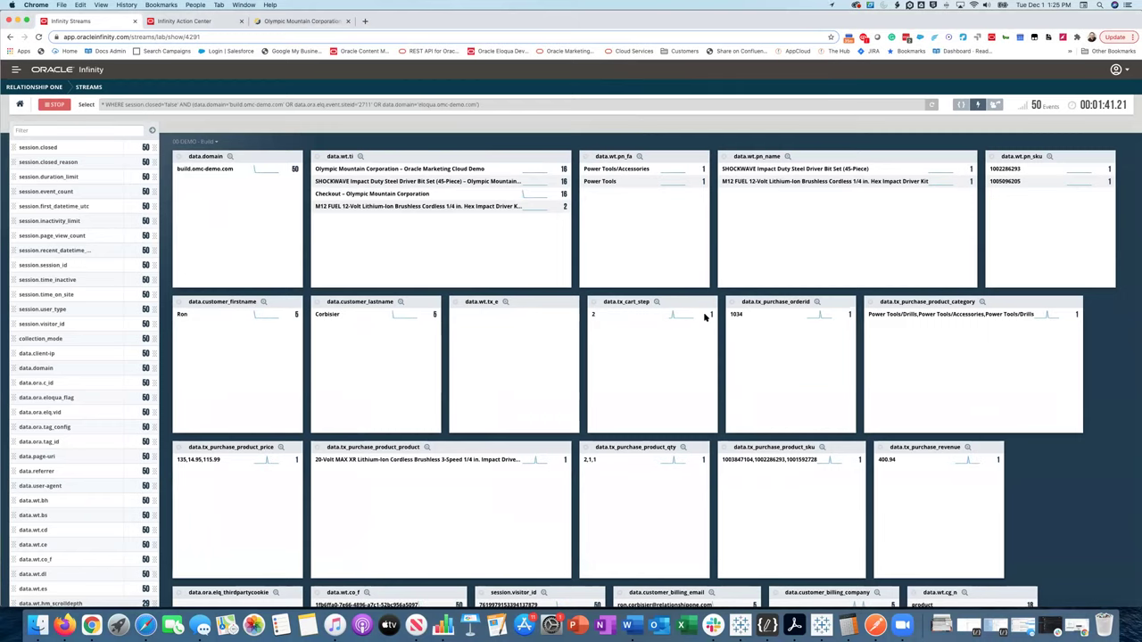
{"action": "key", "text": "ctrl+Right"}
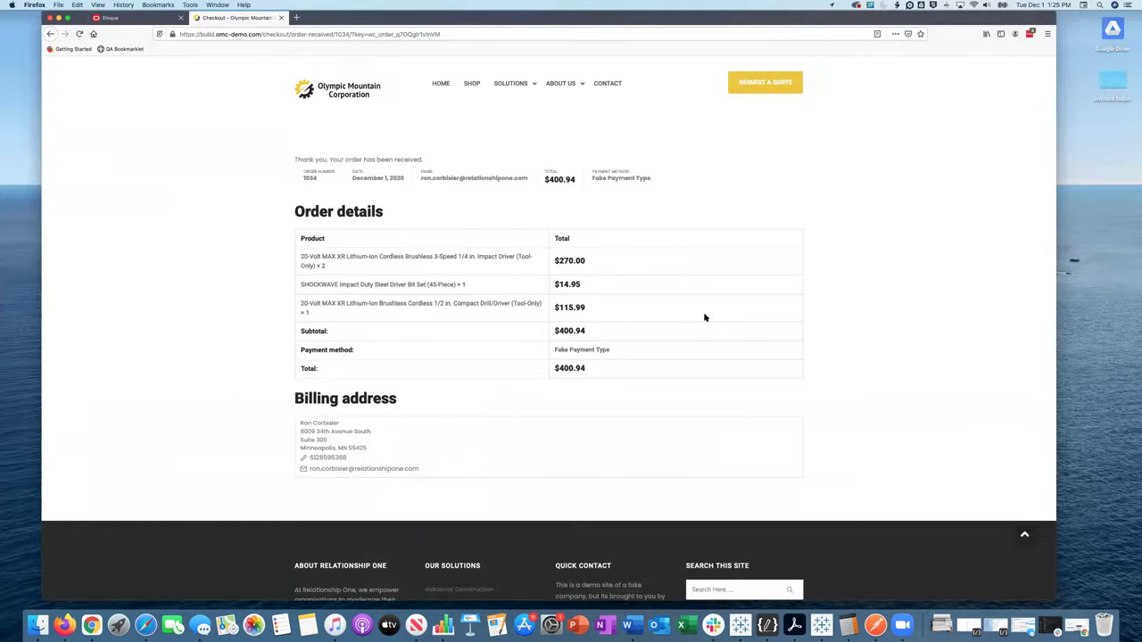
Step: Open the DEMO - OMC-Demo - Order Confirmation campaign from Eloqua Campaigns, then return to the Infinity stream
{"action": "left_click", "coordinate": [137, 19]}
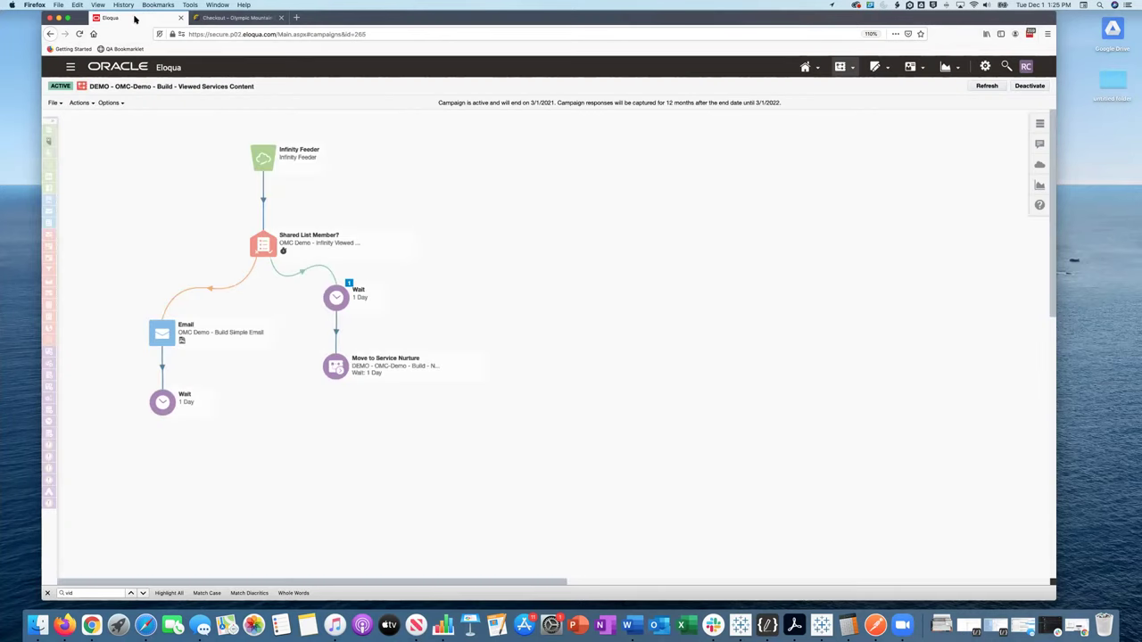
{"action": "left_click", "coordinate": [840, 68]}
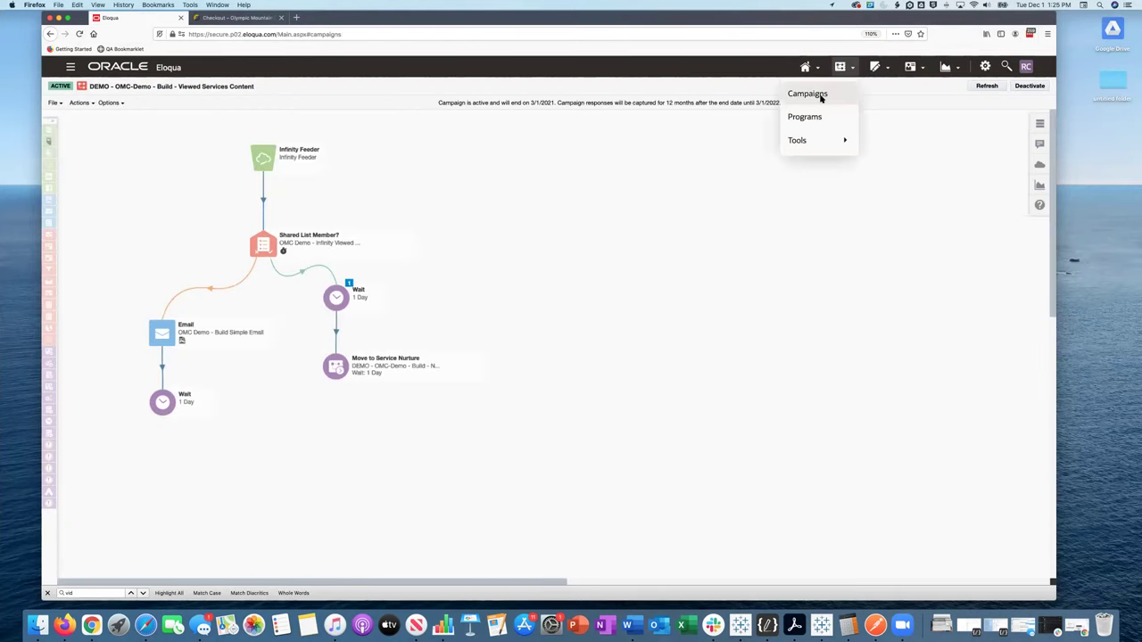
{"action": "left_click", "coordinate": [808, 94]}
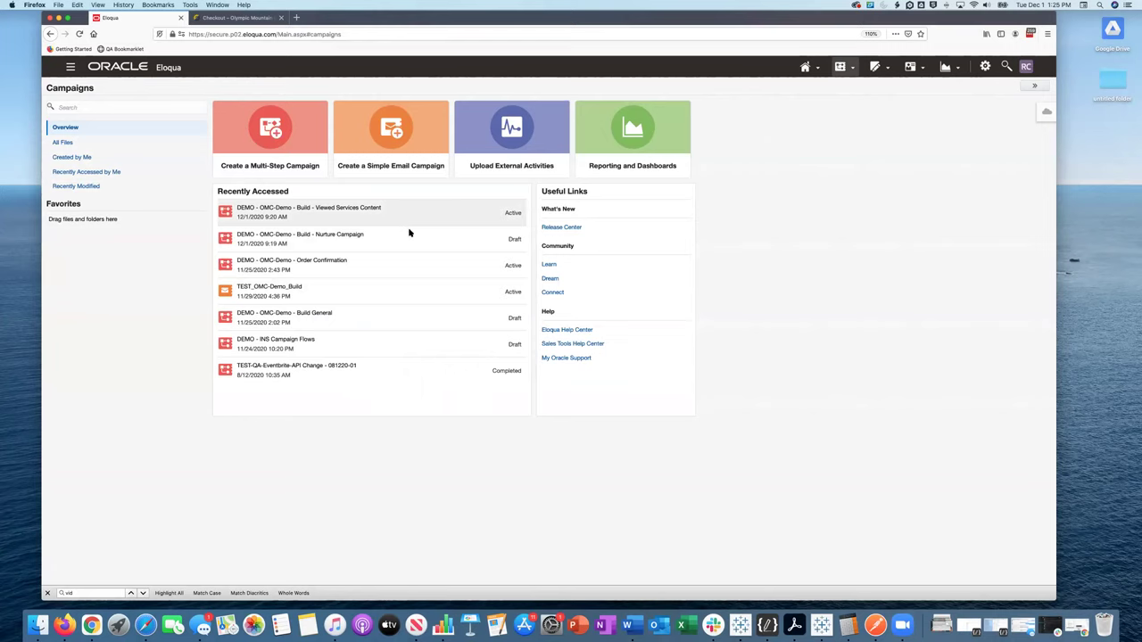
{"action": "left_click", "coordinate": [396, 260]}
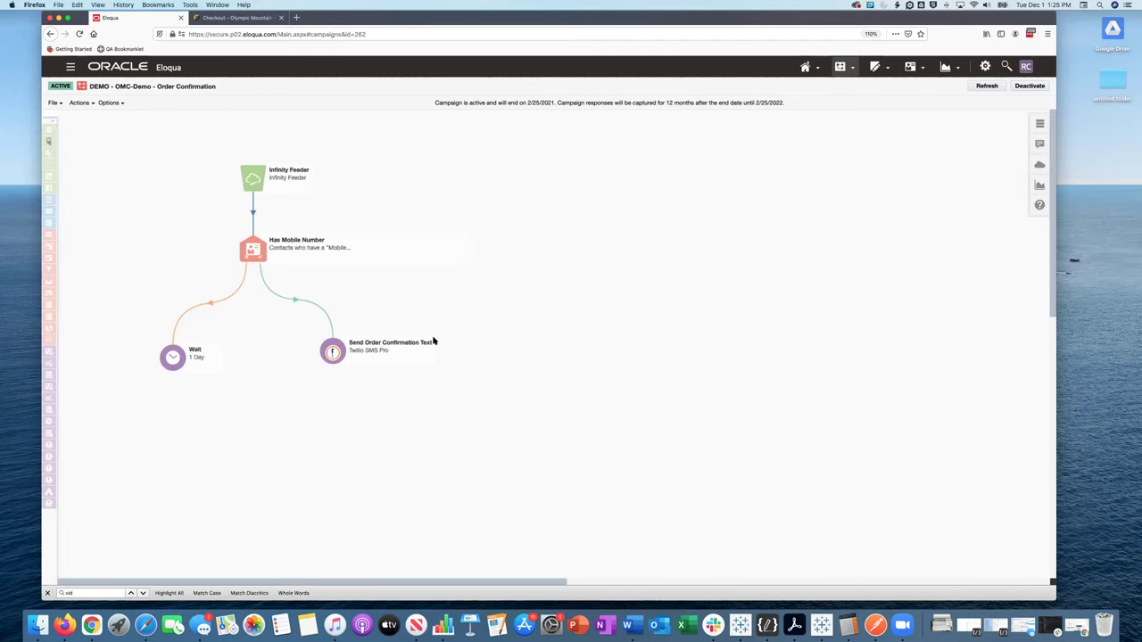
{"action": "key", "text": "ctrl+Left"}
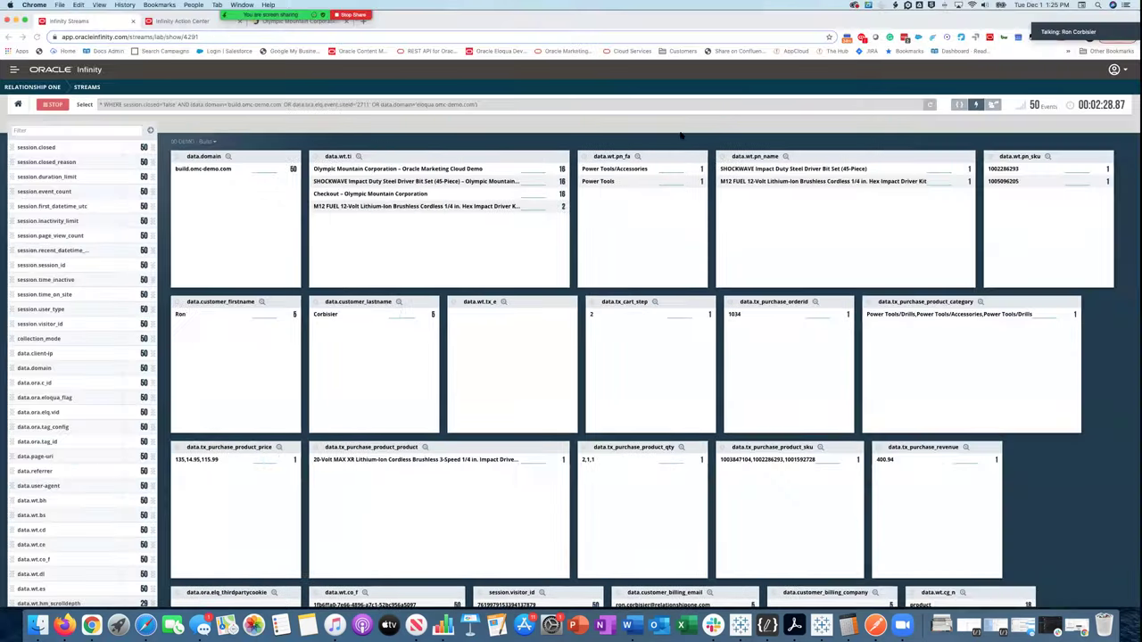
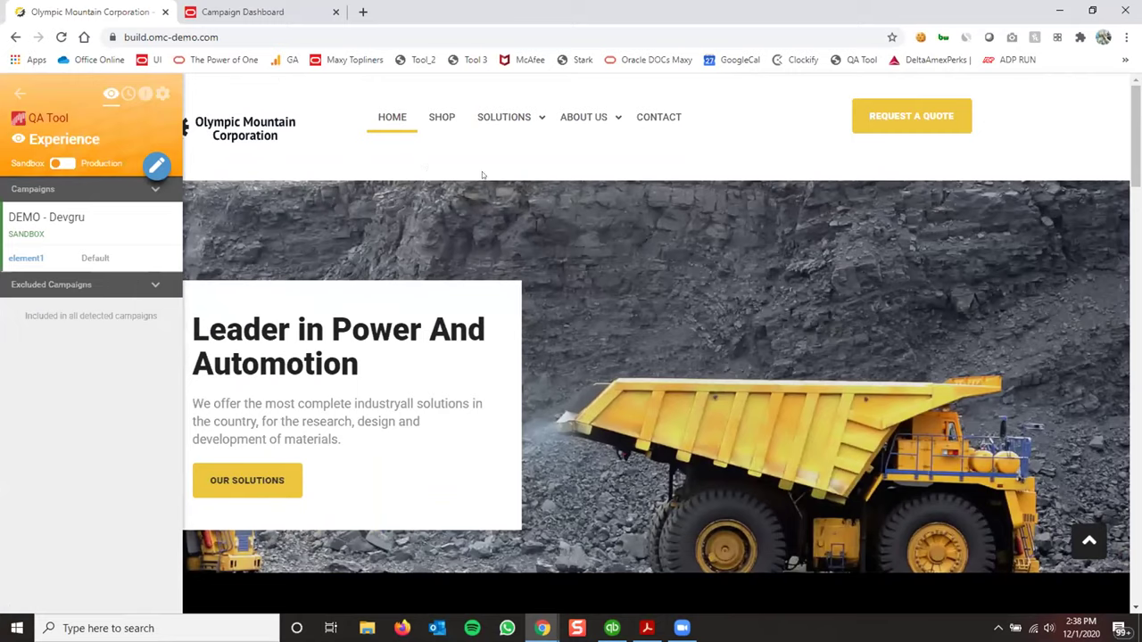
{"action": "scroll", "coordinate": [553, 161], "scroll_direction": "down", "scroll_amount": 5}
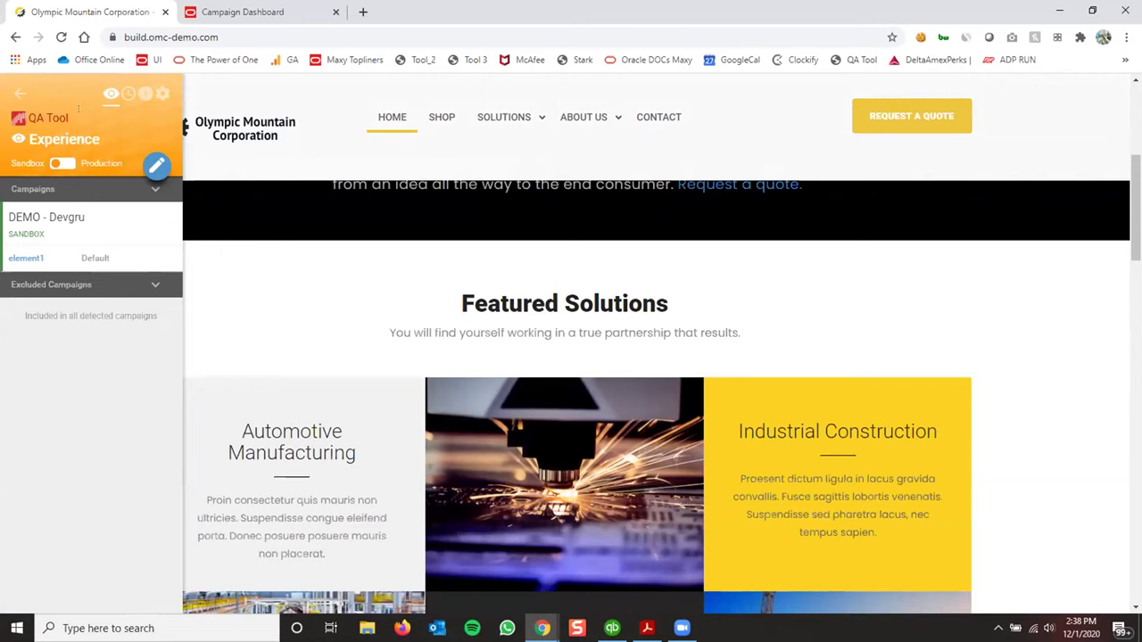
{"action": "scroll", "coordinate": [504, 161], "scroll_direction": "down", "scroll_amount": 3}
{"action": "scroll", "coordinate": [503, 161], "scroll_direction": "down", "scroll_amount": 5}
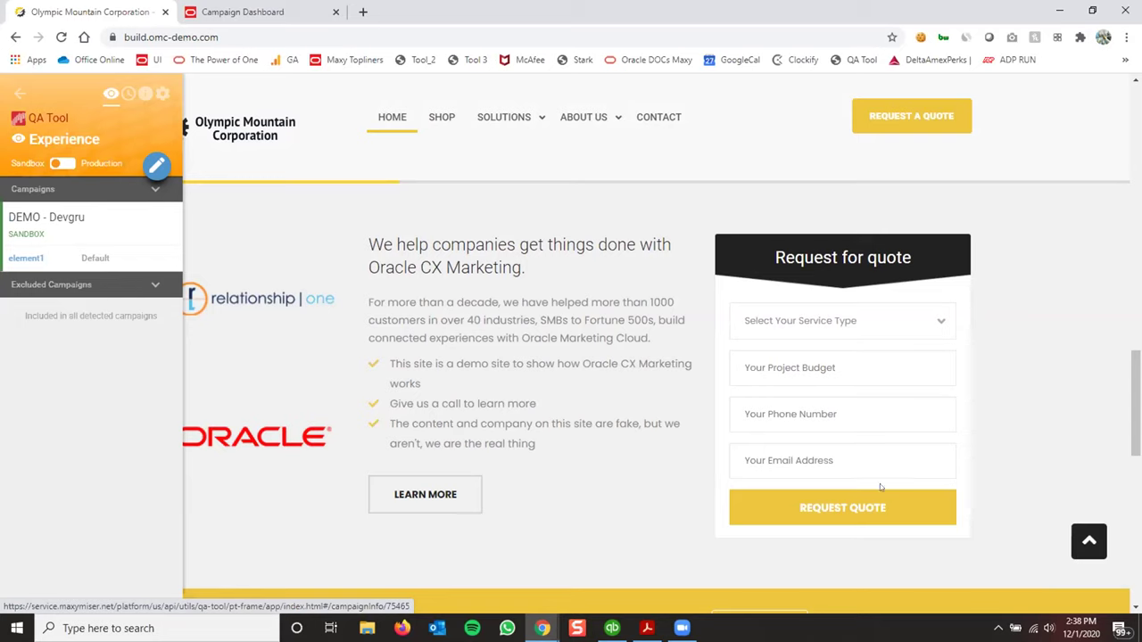
Step: Set element1 of the DEMO - Devgru campaign to variant1 and reload the demo site
{"action": "left_click", "coordinate": [156, 166]}
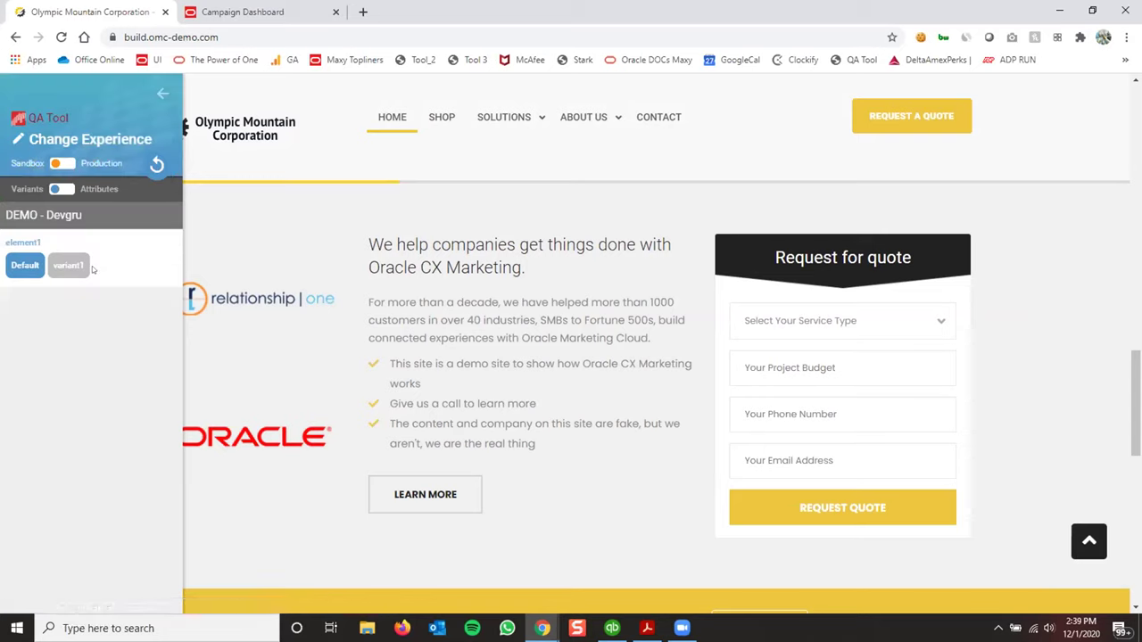
{"action": "left_click", "coordinate": [65, 267]}
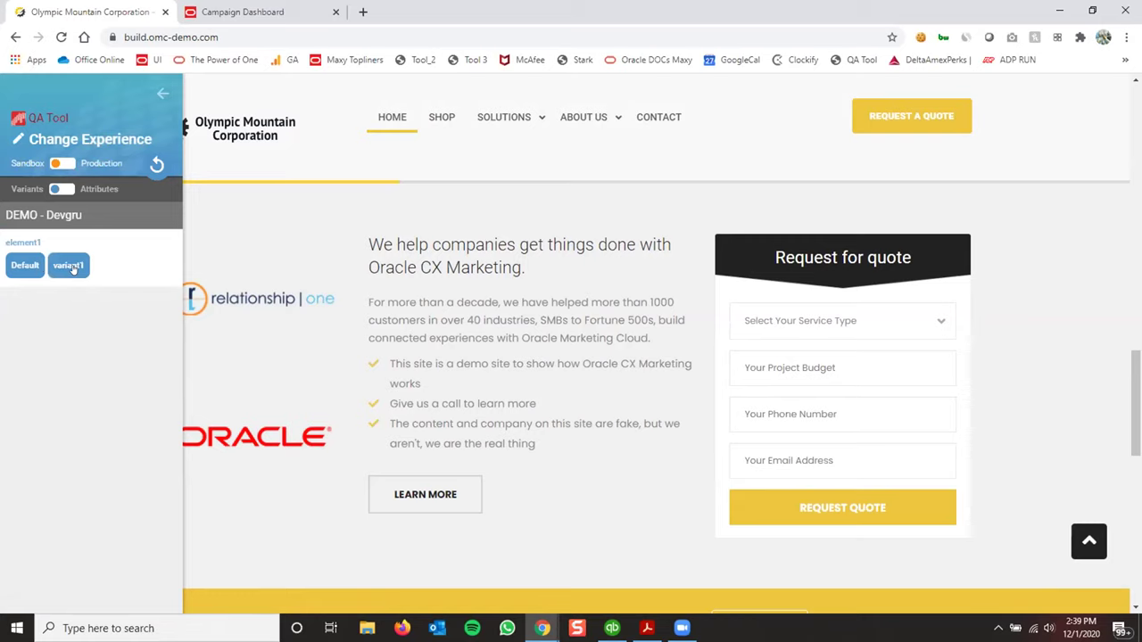
{"action": "left_click", "coordinate": [156, 166]}
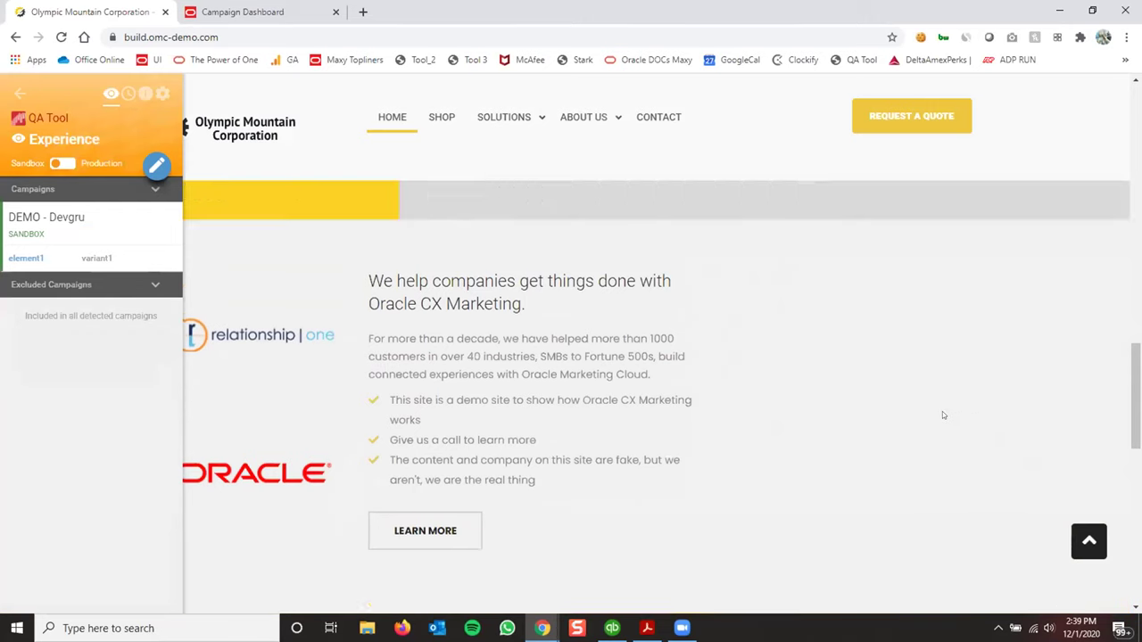
{"action": "scroll", "coordinate": [939, 409], "scroll_direction": "up", "scroll_amount": 10}
{"action": "scroll", "coordinate": [897, 428], "scroll_direction": "up", "scroll_amount": 4}
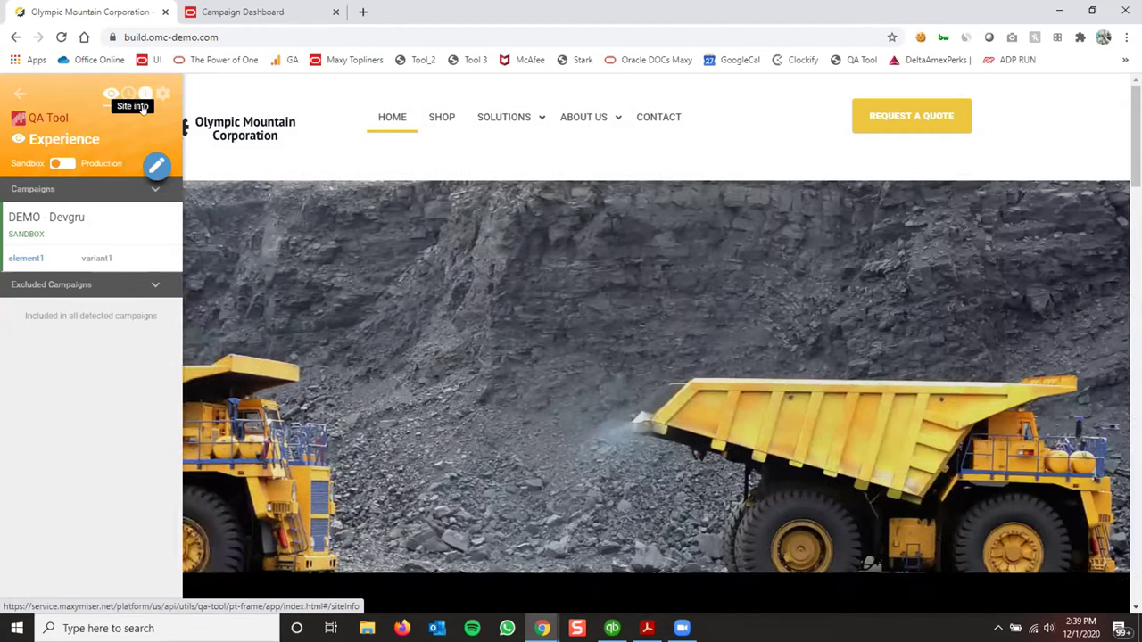
Step: Open Site Info and scroll through its geo, technology, time frame and weather attributes
{"action": "left_click", "coordinate": [144, 95]}
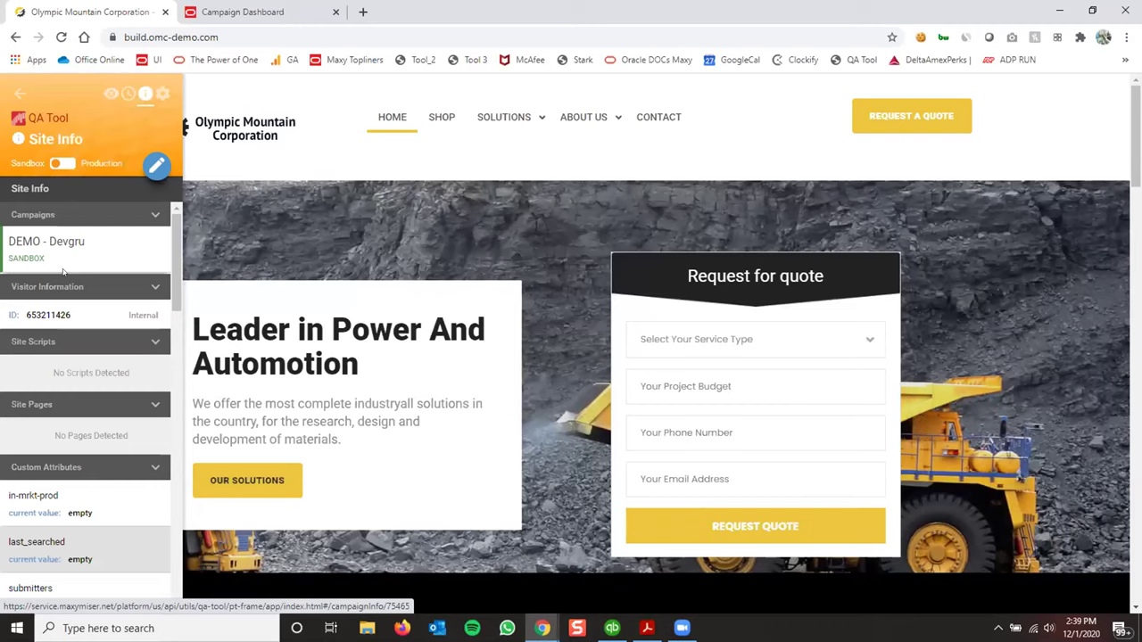
{"action": "scroll", "coordinate": [96, 339], "scroll_direction": "down", "scroll_amount": 3}
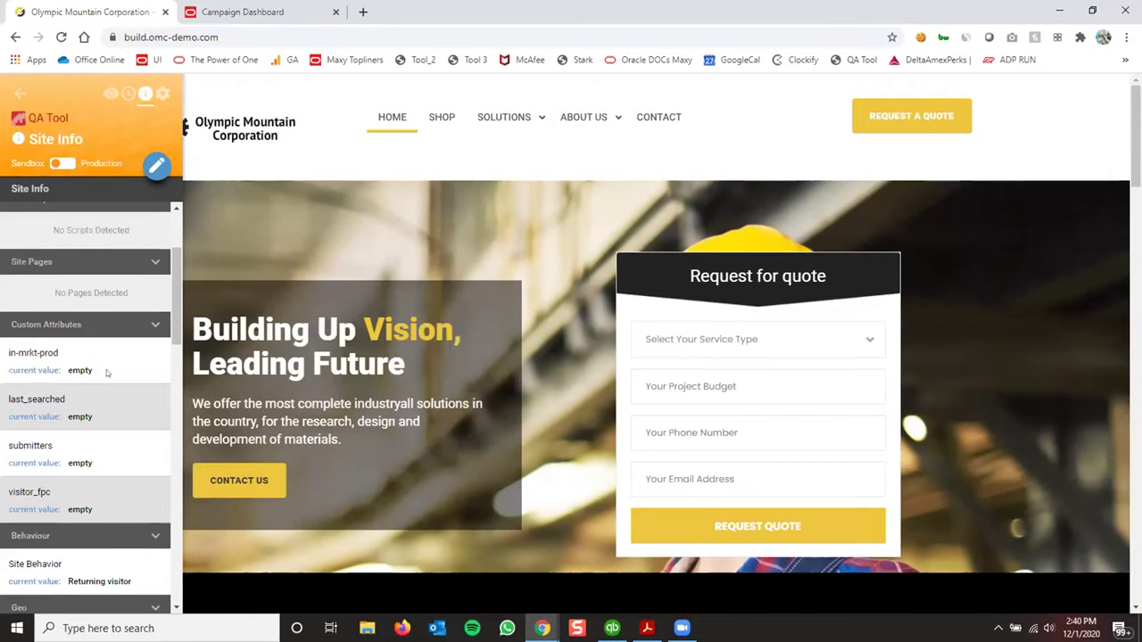
{"action": "scroll", "coordinate": [106, 370], "scroll_direction": "down", "scroll_amount": 4}
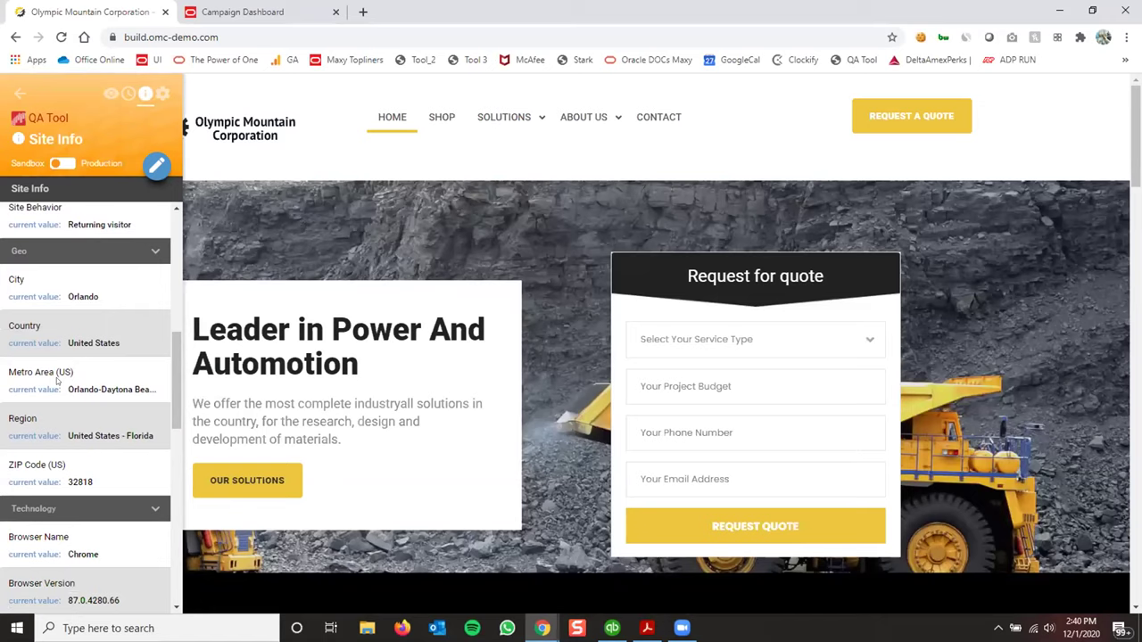
{"action": "scroll", "coordinate": [100, 451], "scroll_direction": "down", "scroll_amount": 3}
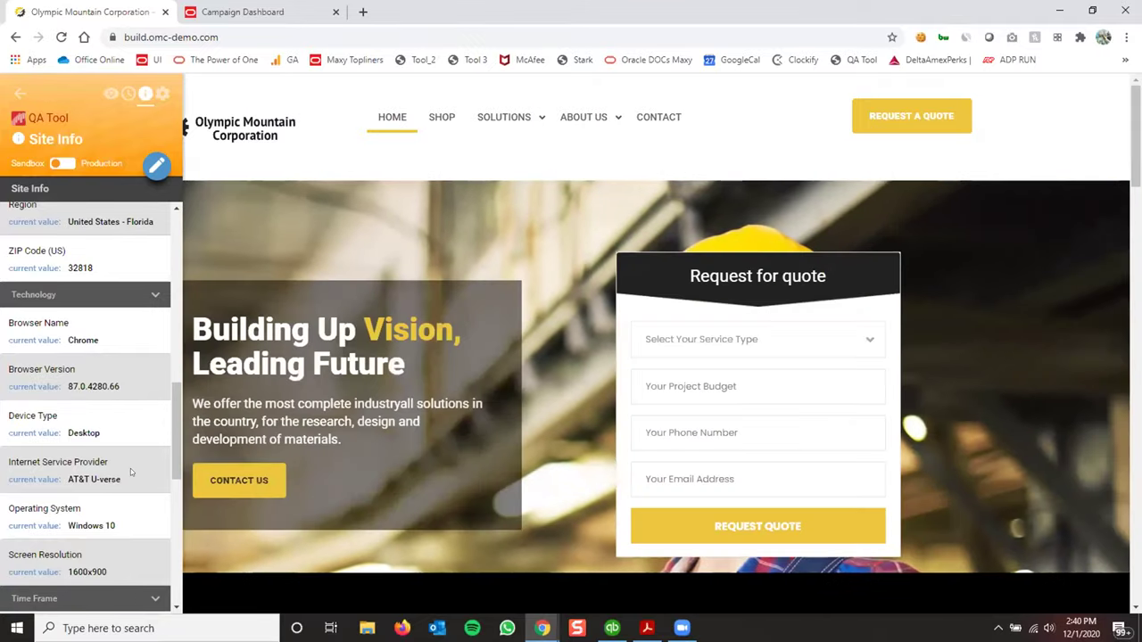
{"action": "scroll", "coordinate": [107, 438], "scroll_direction": "down", "scroll_amount": 2}
{"action": "scroll", "coordinate": [100, 419], "scroll_direction": "down", "scroll_amount": 1}
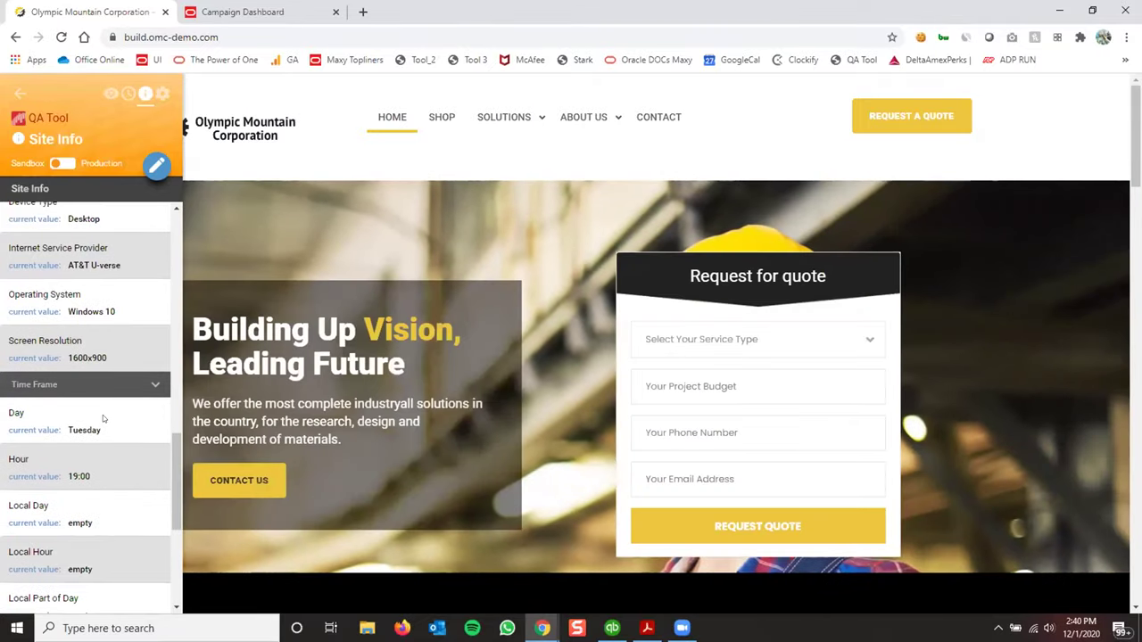
{"action": "scroll", "coordinate": [102, 417], "scroll_direction": "down", "scroll_amount": 1}
{"action": "scroll", "coordinate": [108, 481], "scroll_direction": "down", "scroll_amount": 1}
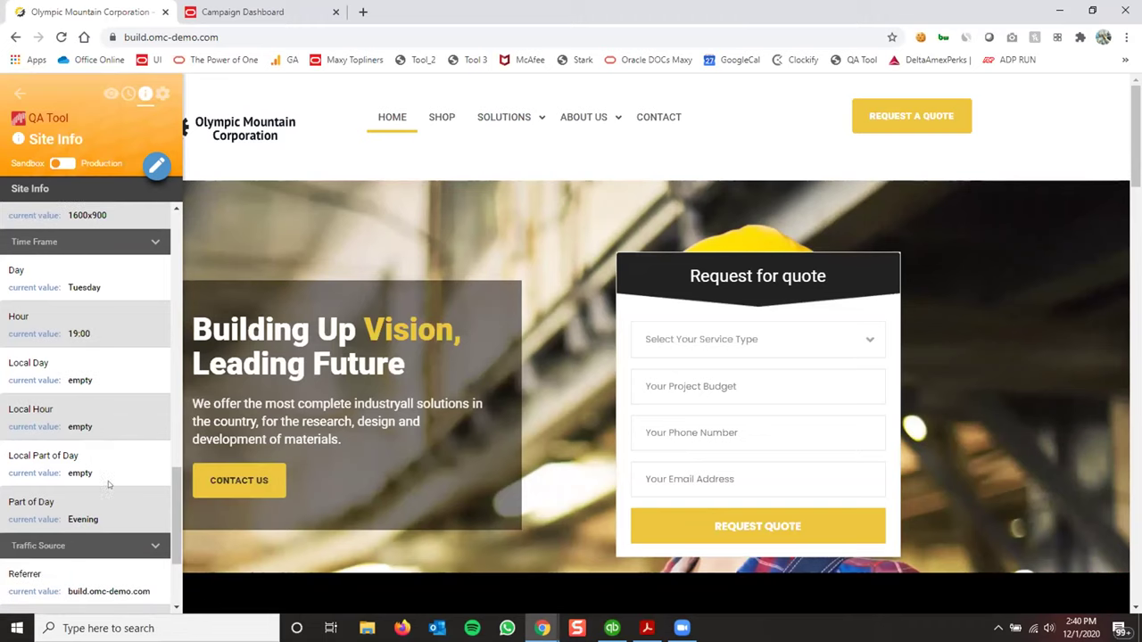
{"action": "scroll", "coordinate": [102, 437], "scroll_direction": "down", "scroll_amount": 2}
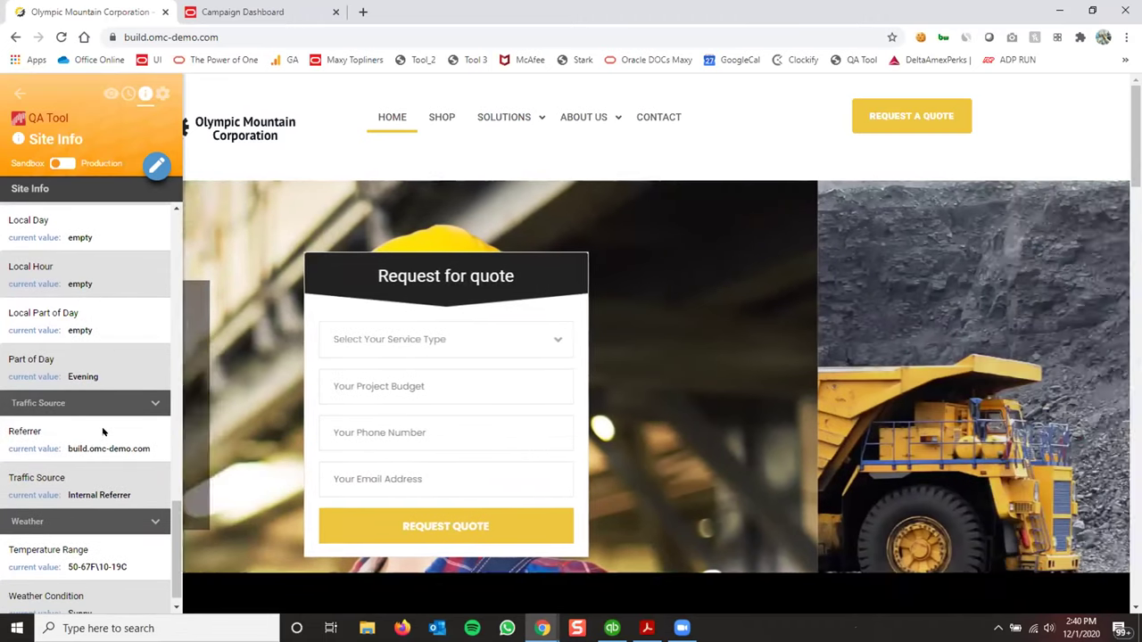
{"action": "scroll", "coordinate": [103, 530], "scroll_direction": "down", "scroll_amount": 1}
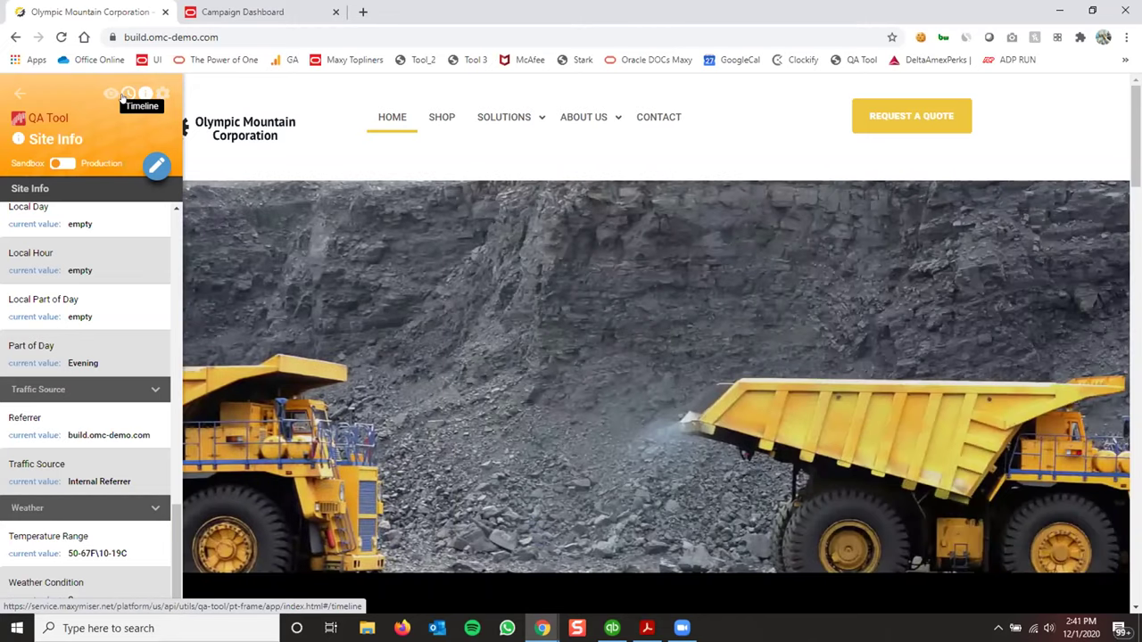
Step: Submit the quote form to log request quote clicks in the Timeline, then switch to the report window
{"action": "left_click", "coordinate": [128, 94]}
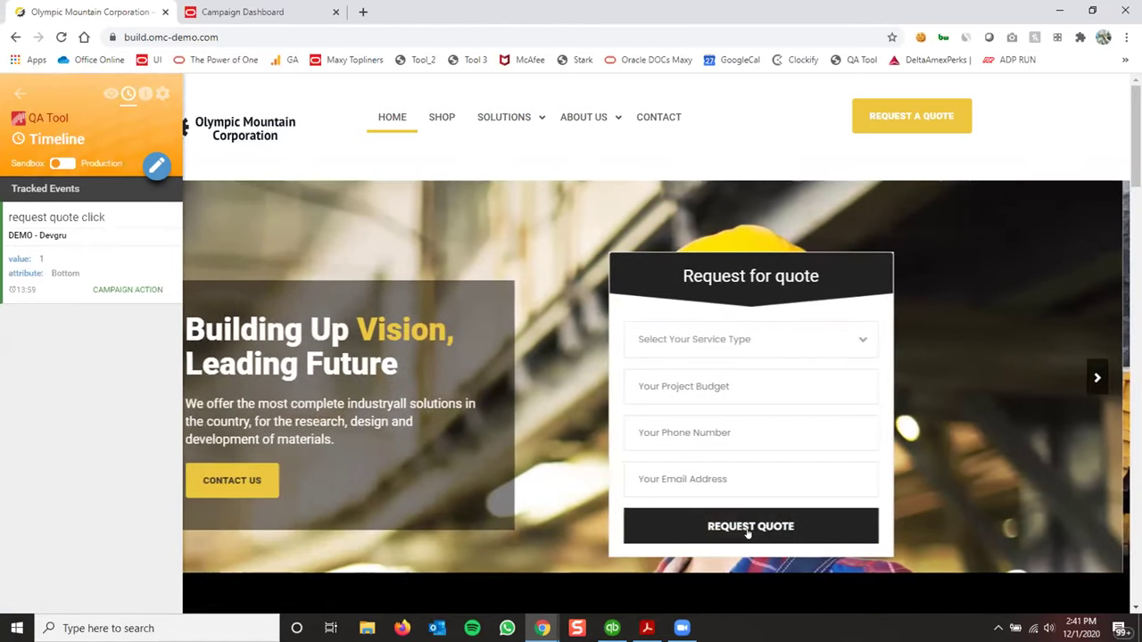
{"action": "left_click", "coordinate": [733, 530]}
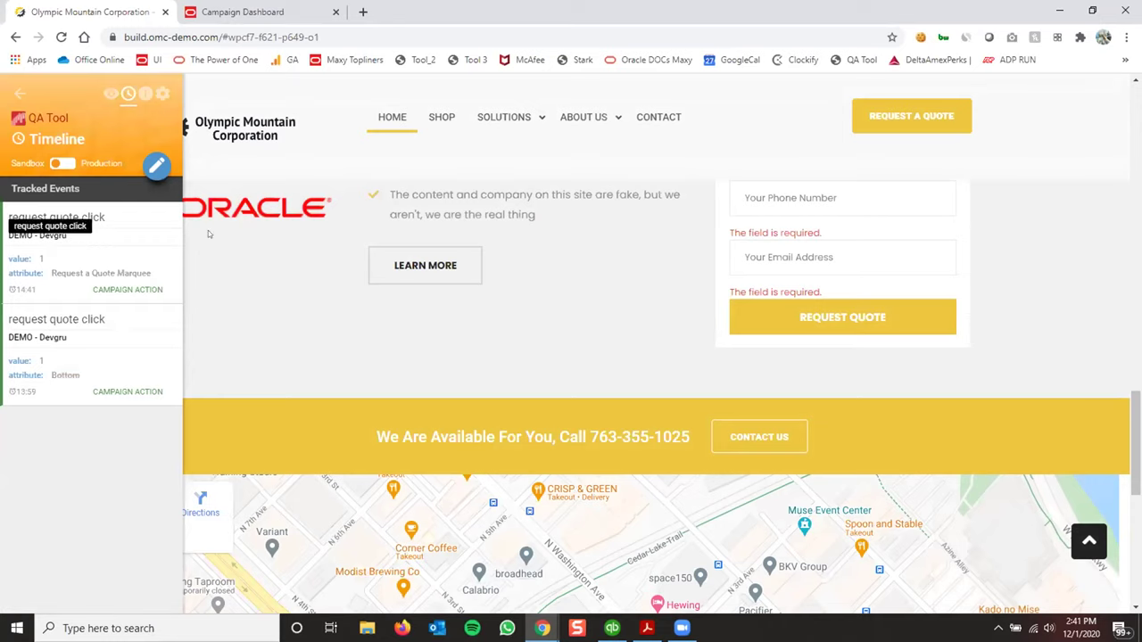
{"action": "scroll", "coordinate": [757, 235], "scroll_direction": "up", "scroll_amount": 1}
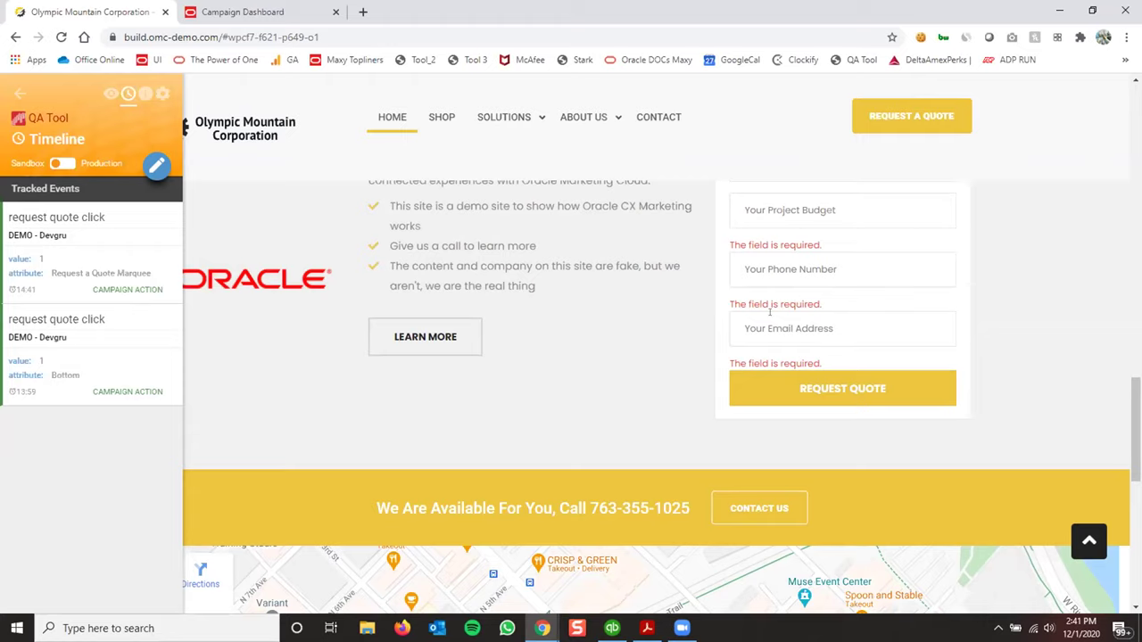
{"action": "scroll", "coordinate": [892, 300], "scroll_direction": "up", "scroll_amount": 3}
{"action": "scroll", "coordinate": [762, 312], "scroll_direction": "up", "scroll_amount": 5}
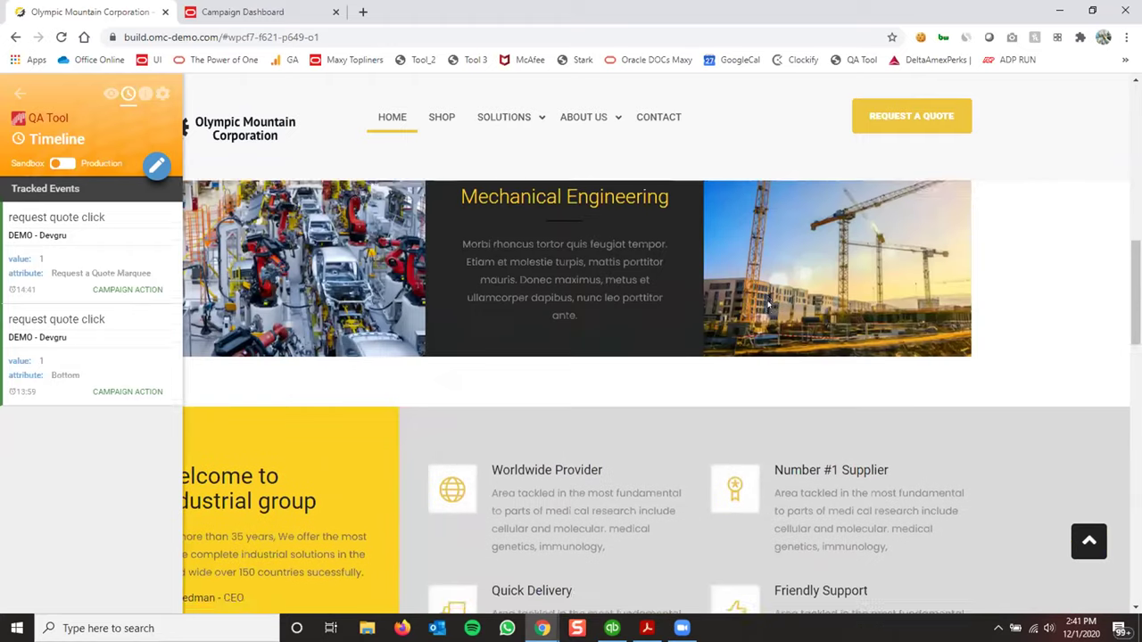
{"action": "scroll", "coordinate": [765, 309], "scroll_direction": "up", "scroll_amount": 5}
{"action": "scroll", "coordinate": [767, 305], "scroll_direction": "up", "scroll_amount": 1}
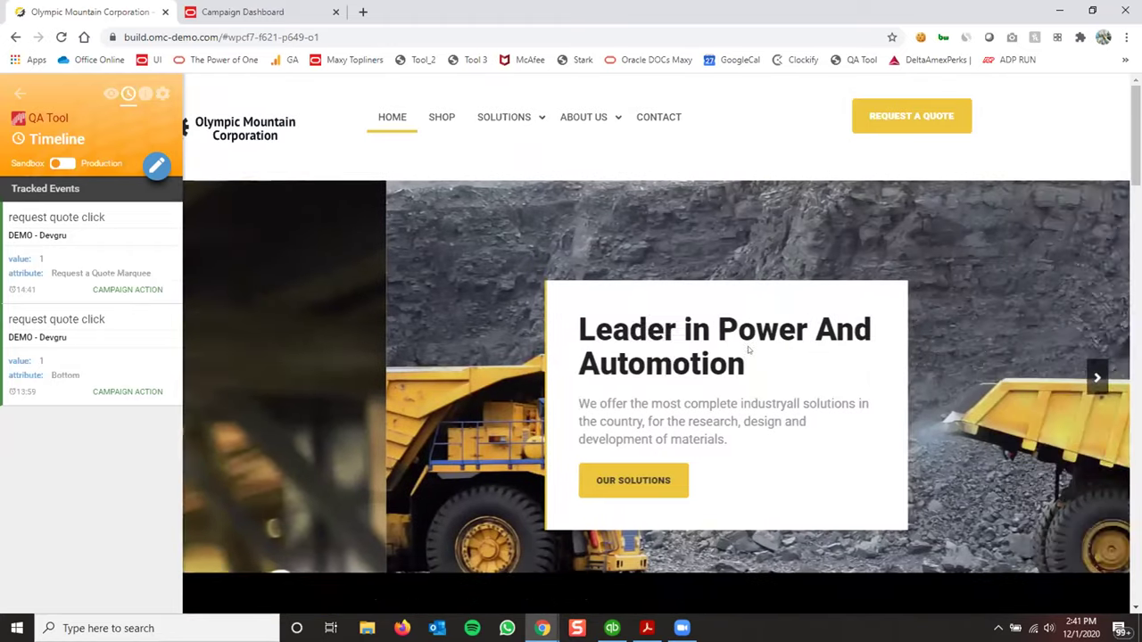
{"action": "scroll", "coordinate": [853, 339], "scroll_direction": "down", "scroll_amount": 10}
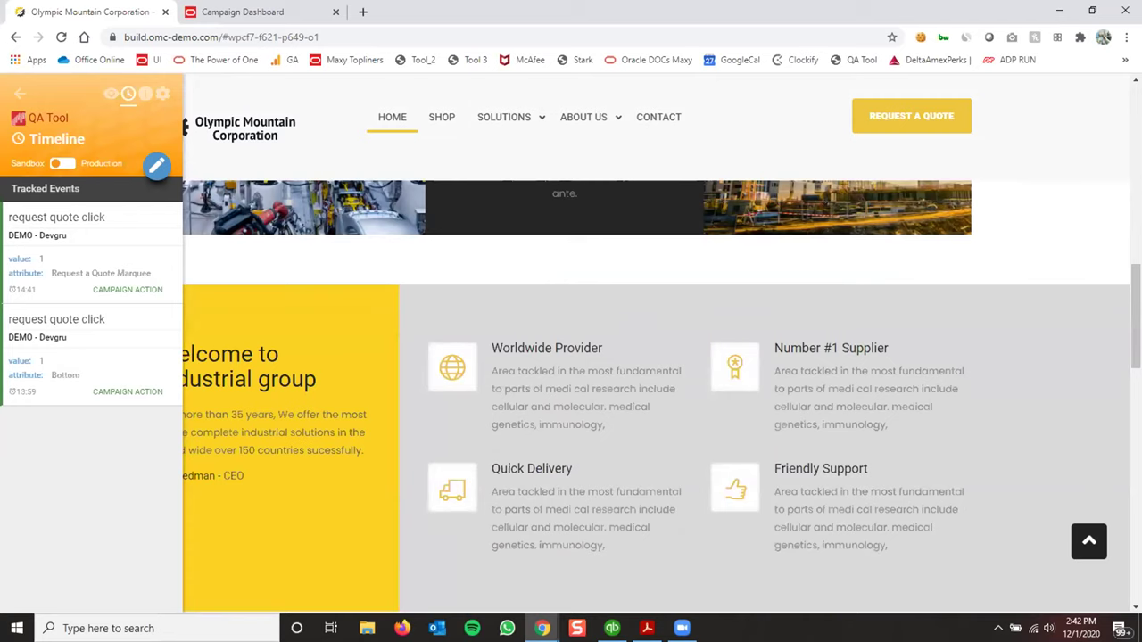
{"action": "key", "text": "alt+Tab"}
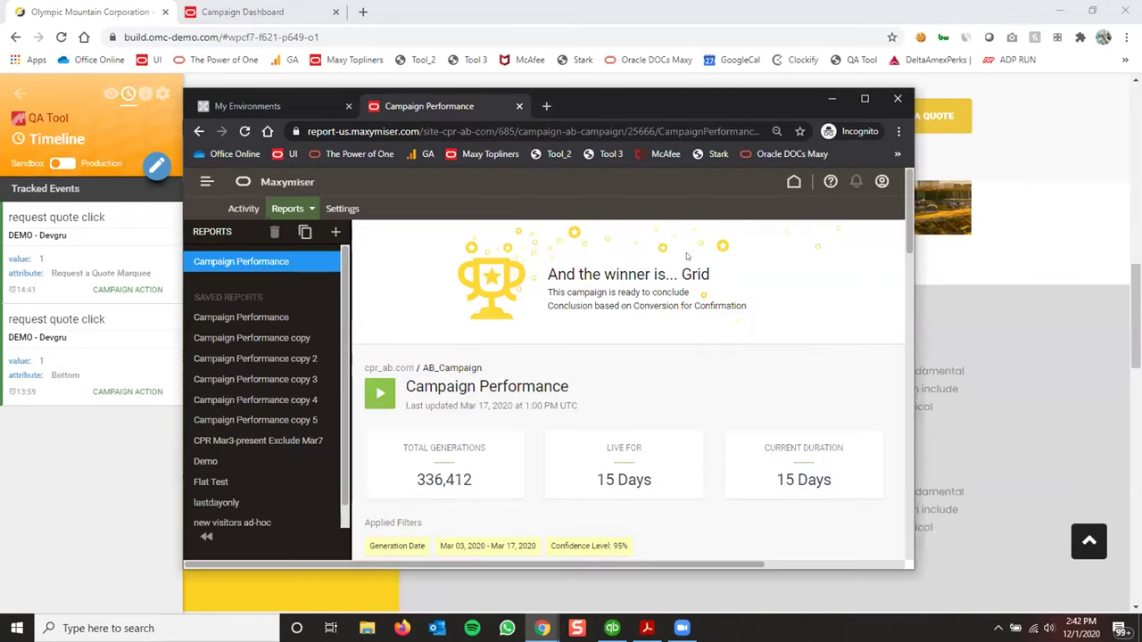
Step: Maximize the Campaign Performance report and scroll to the Default (Ctrl) vs Grid funnel chart
{"action": "double_click", "coordinate": [548, 102]}
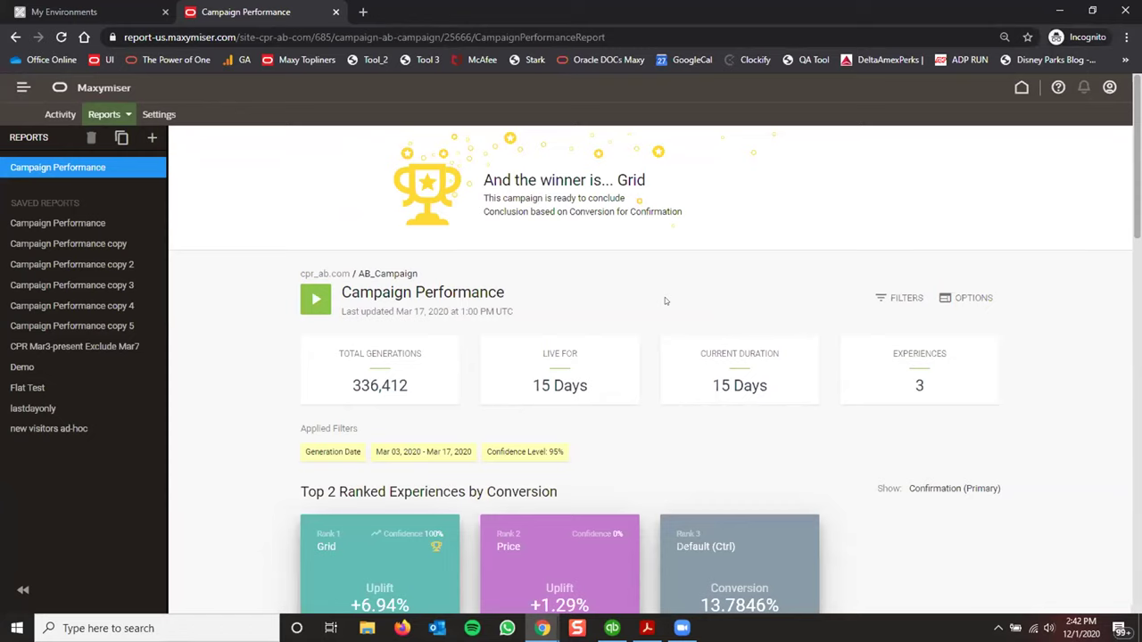
{"action": "scroll", "coordinate": [664, 298], "scroll_direction": "down", "scroll_amount": 1}
{"action": "scroll", "coordinate": [640, 289], "scroll_direction": "down", "scroll_amount": 5}
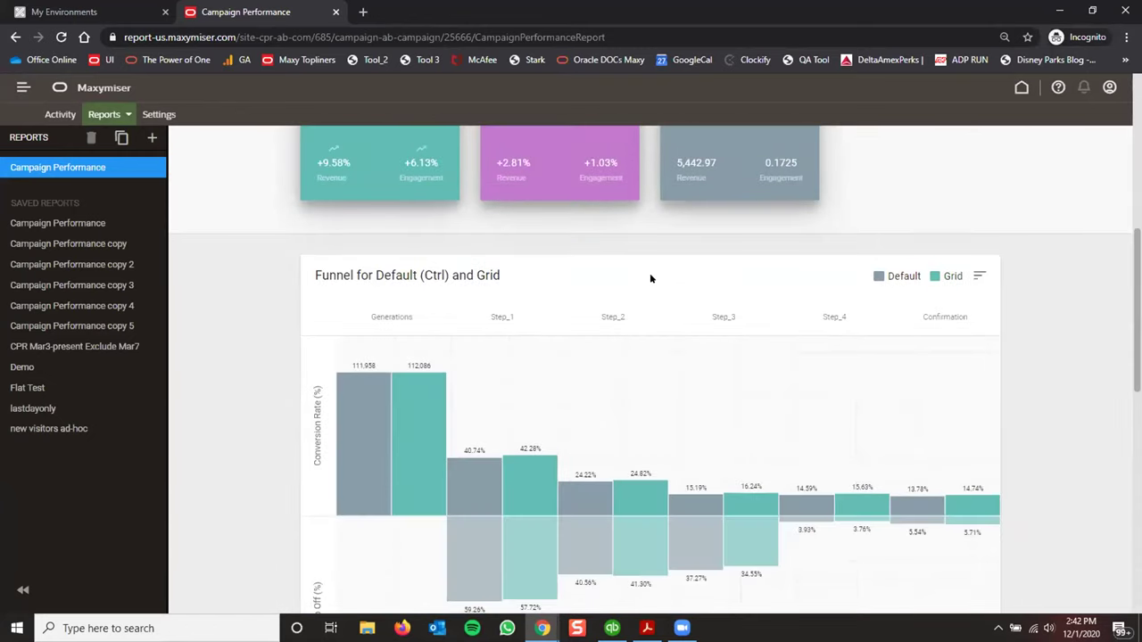
{"action": "scroll", "coordinate": [272, 303], "scroll_direction": "down", "scroll_amount": 1}
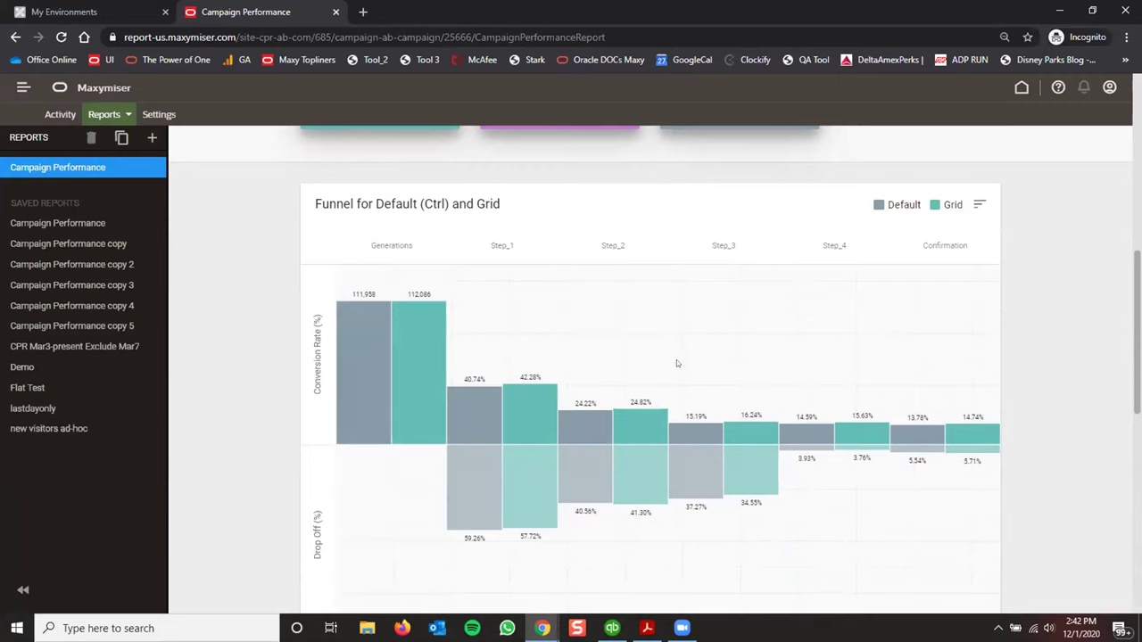
{"action": "scroll", "coordinate": [903, 380], "scroll_direction": "down", "scroll_amount": 5}
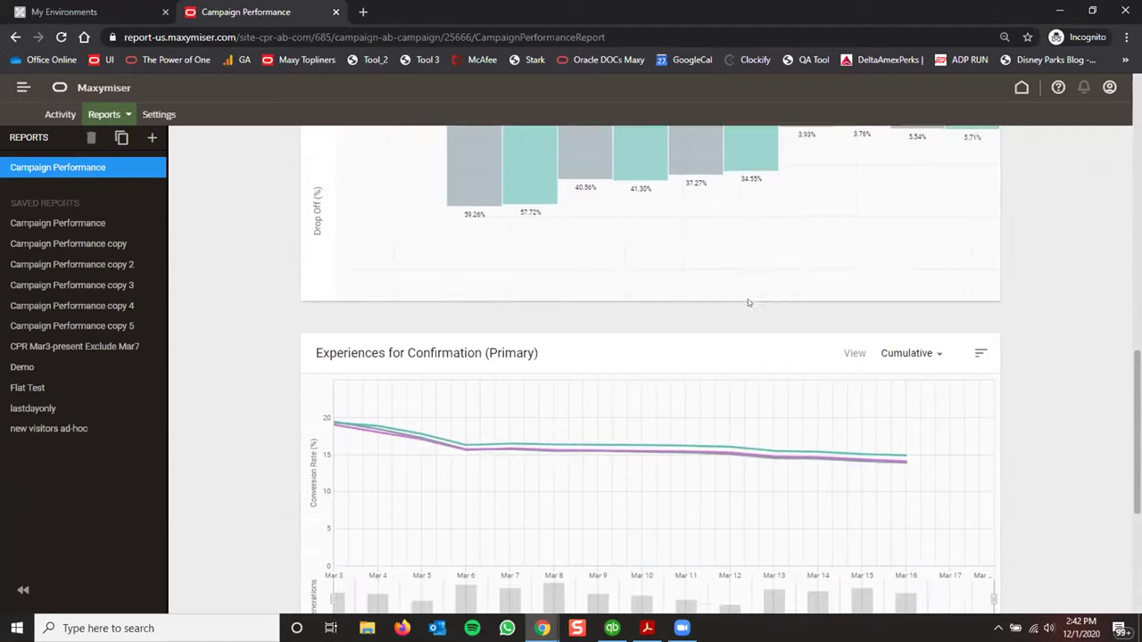
Step: Scroll to the Confirmation (Primary) table with Grid at 14.7414%, then back to the top
{"action": "scroll", "coordinate": [694, 281], "scroll_direction": "down", "scroll_amount": 1}
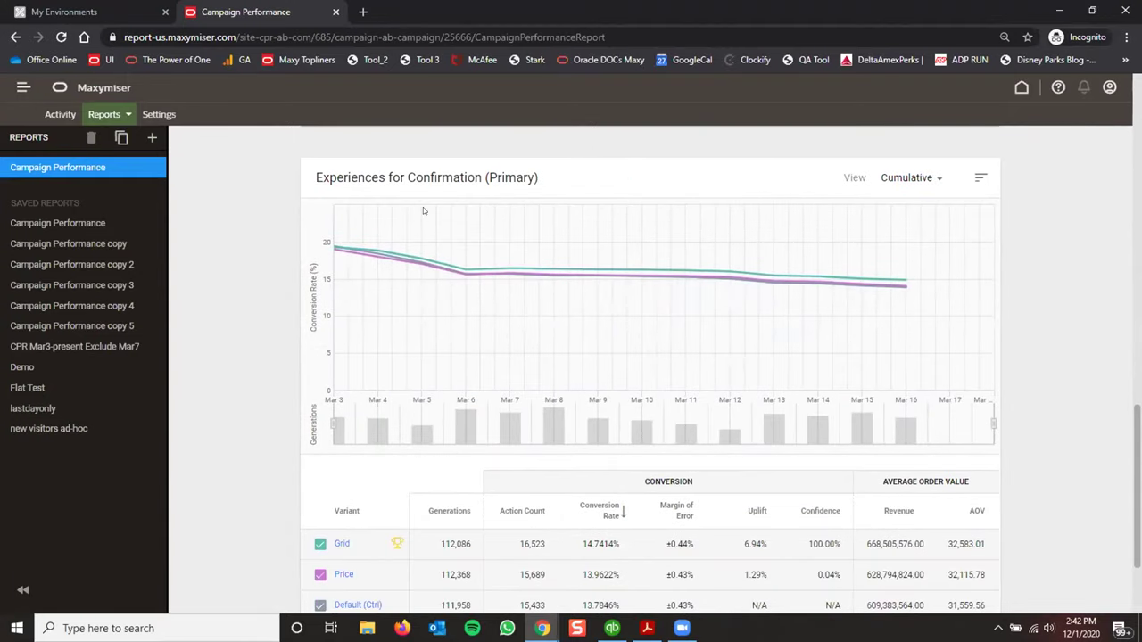
{"action": "scroll", "coordinate": [423, 221], "scroll_direction": "down", "scroll_amount": 2}
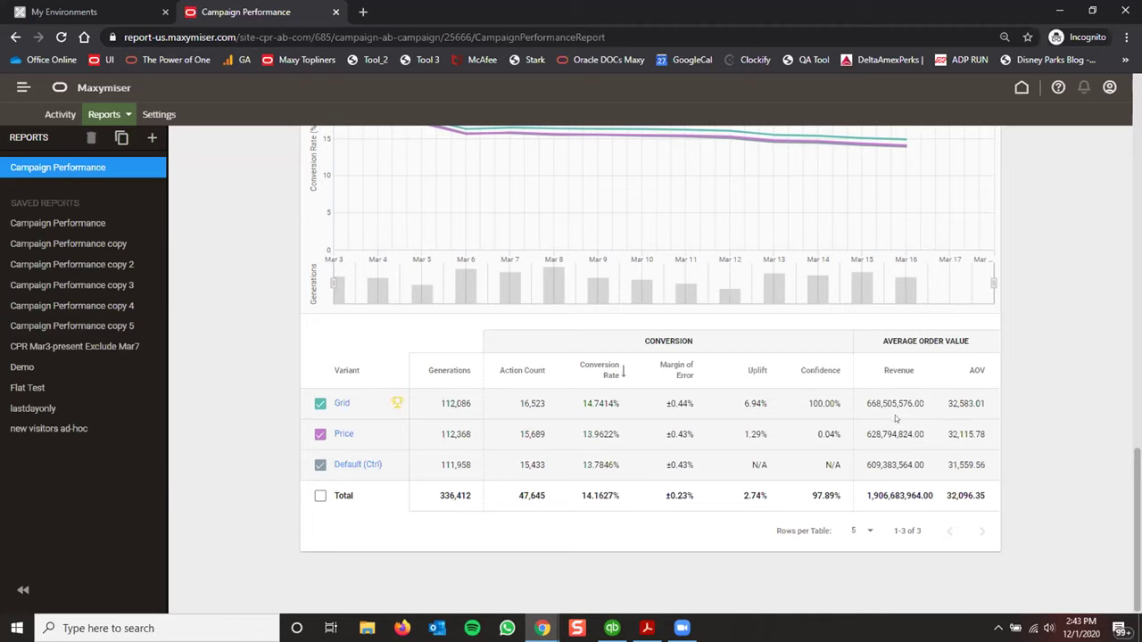
{"action": "scroll", "coordinate": [638, 421], "scroll_direction": "up", "scroll_amount": 15}
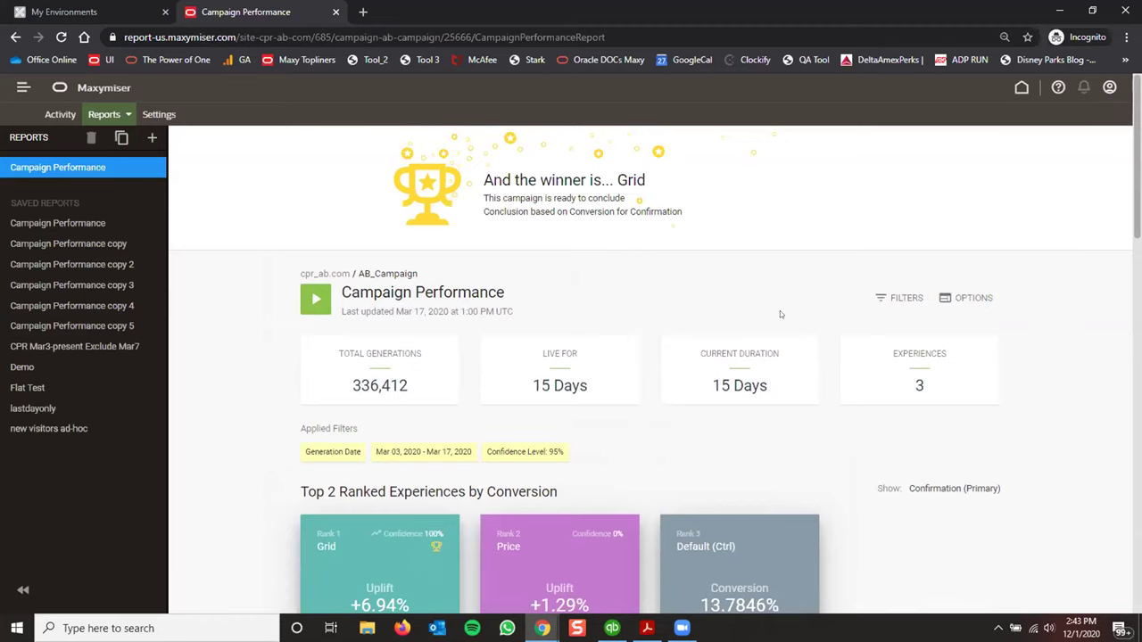
Step: Browse the report's FILTERS categories such as Location and Weather, then switch to the slideshow
{"action": "left_click", "coordinate": [901, 298]}
{"action": "mouse_move", "coordinate": [359, 508]}
{"action": "scroll", "coordinate": [362, 508], "scroll_direction": "down", "scroll_amount": 1}
{"action": "scroll", "coordinate": [362, 509], "scroll_direction": "down", "scroll_amount": 1}
{"action": "mouse_move", "coordinate": [402, 529]}
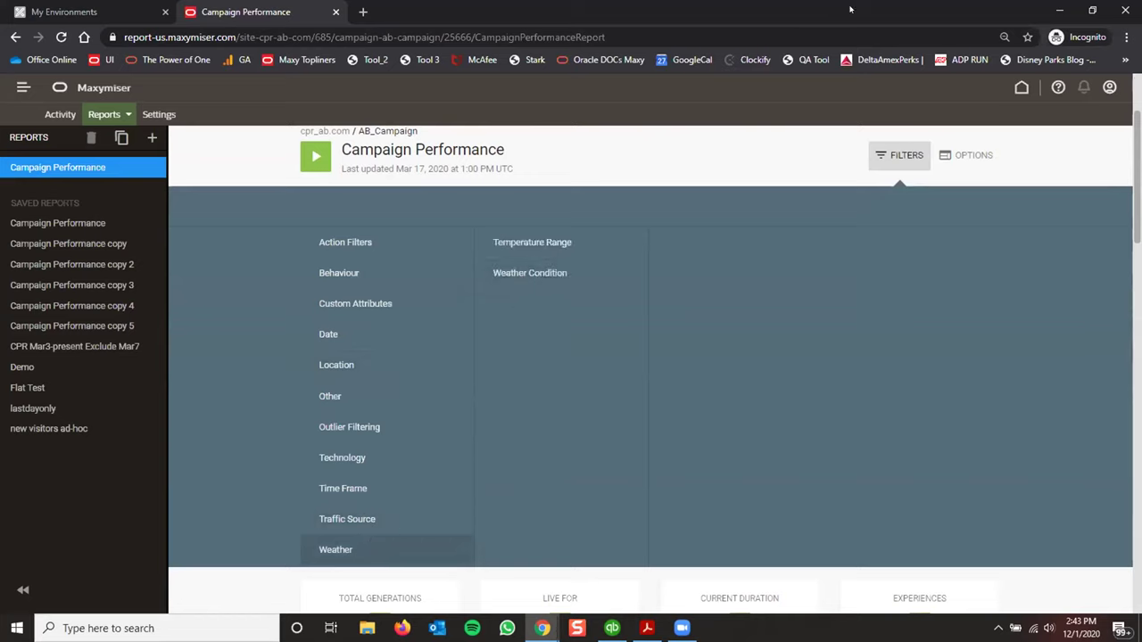
{"action": "key", "text": "alt+Tab"}
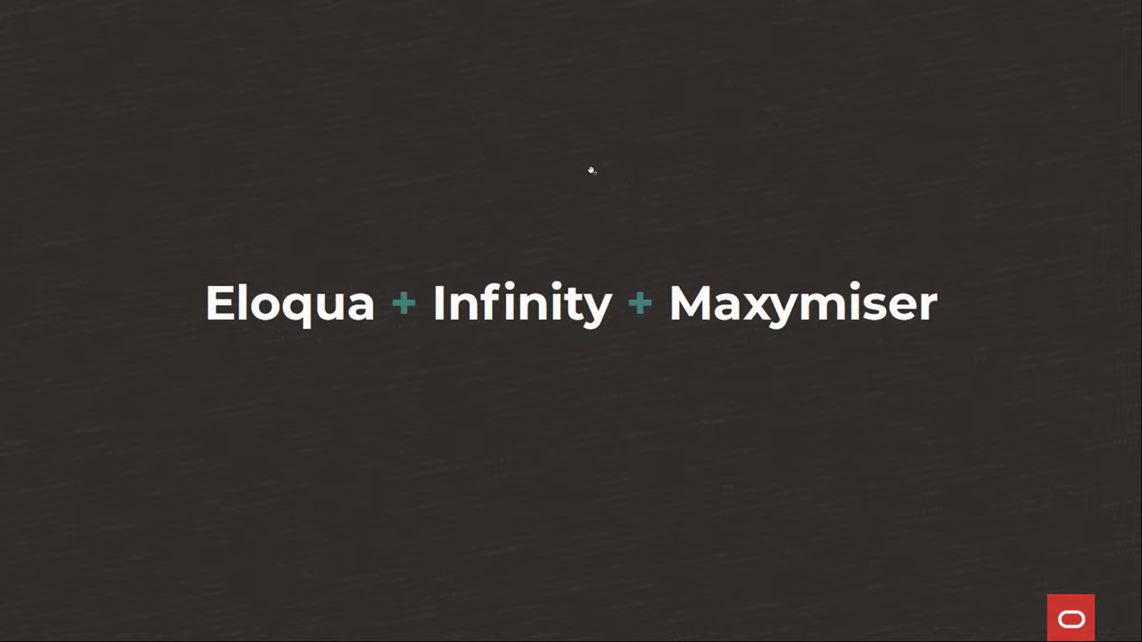
Step: Advance past Orchestration Optimization to the "Example: Real Time Optimization Across Mediums" slide
{"action": "key", "text": "Right"}
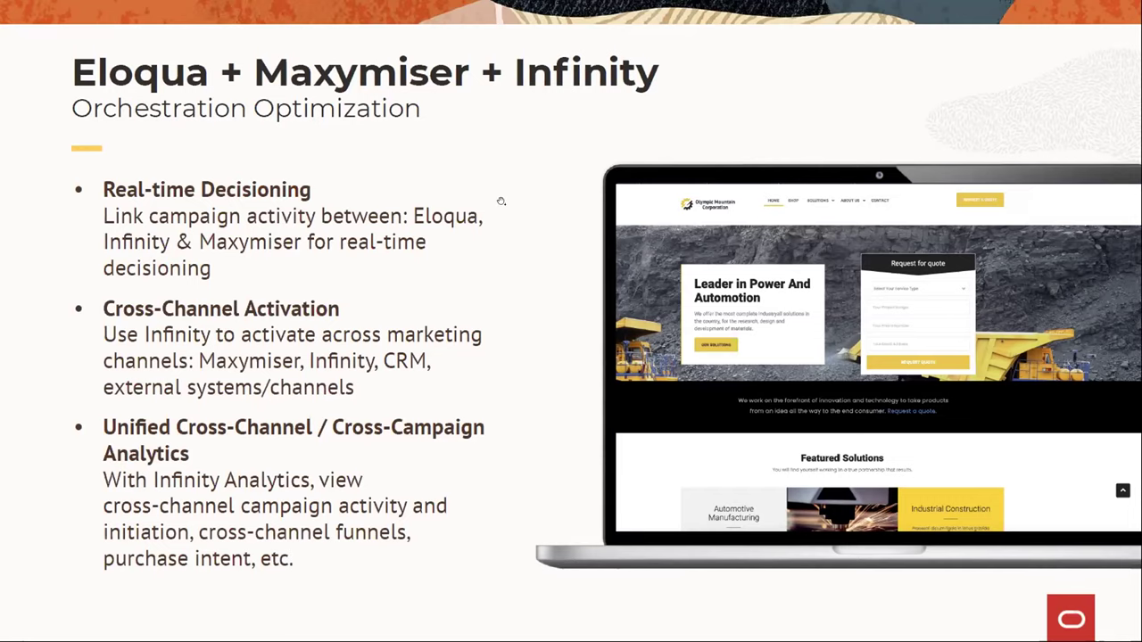
{"action": "key", "text": "Right"}
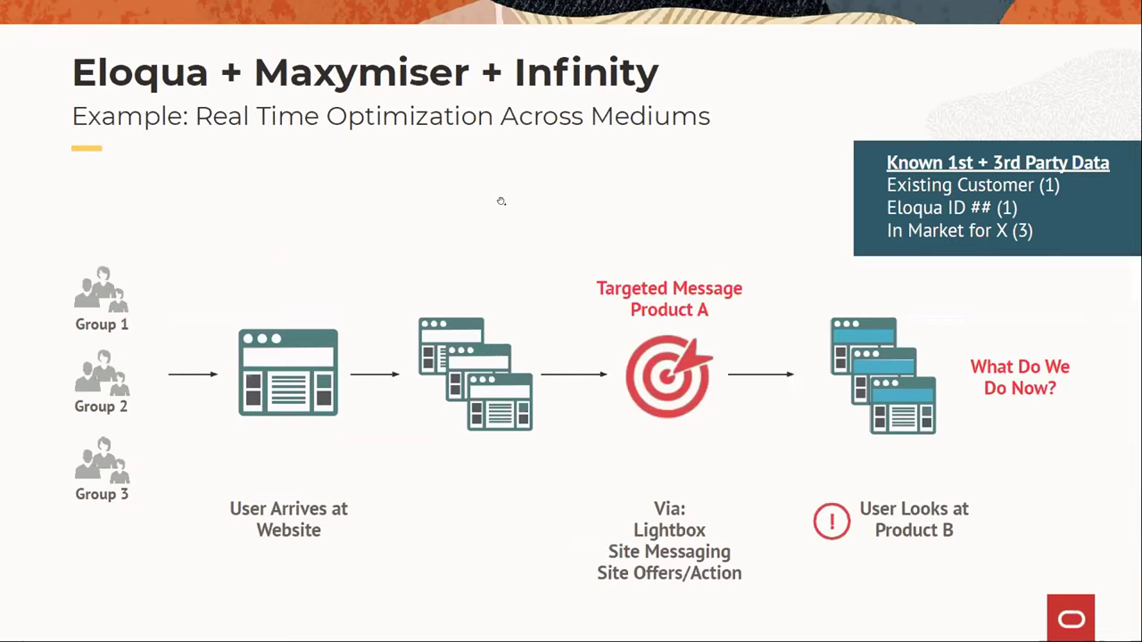